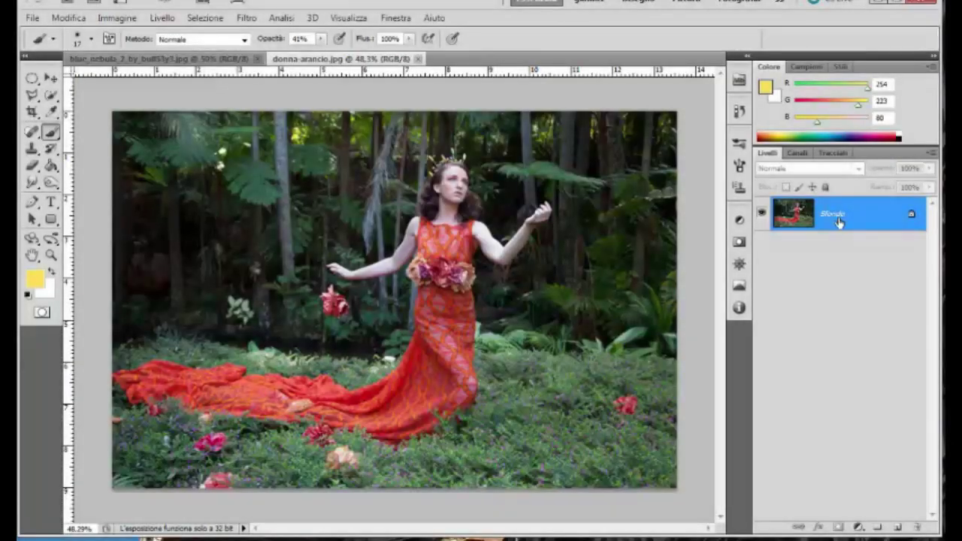
# Step: Duplicate the Sfondo layer as 'Sfondo copia' and show the adjustment layer types
pyautogui.moveTo(854, 216); pyautogui.dragTo(897, 525)
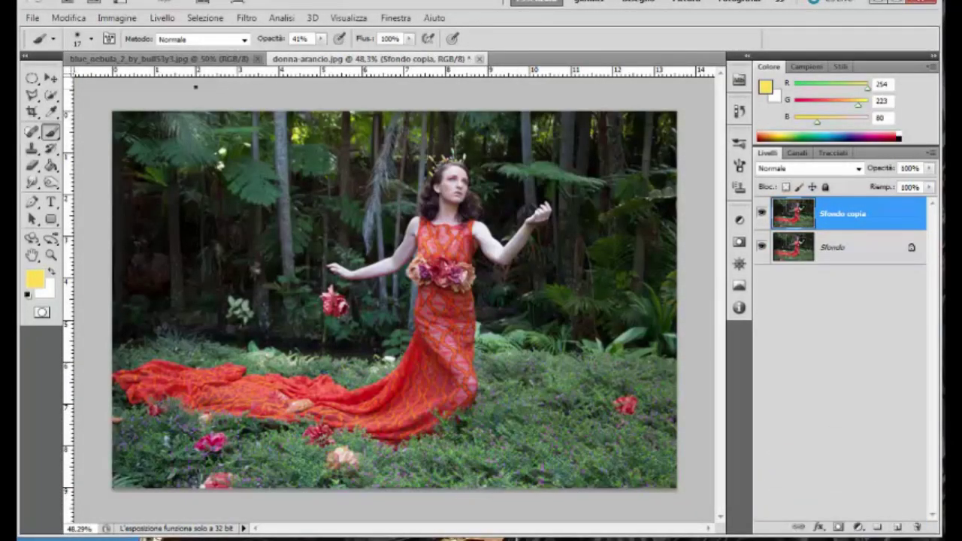
pyautogui.click(859, 528)
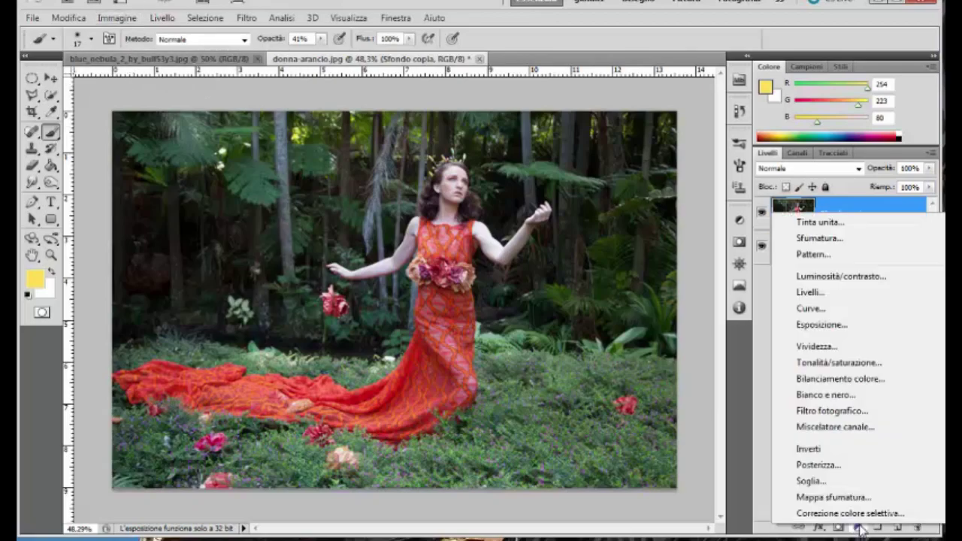
# Step: Add a Hue/Saturation layer with hue −28 and saturation +23 to turn the dress pink-red
pyautogui.click(862, 363)
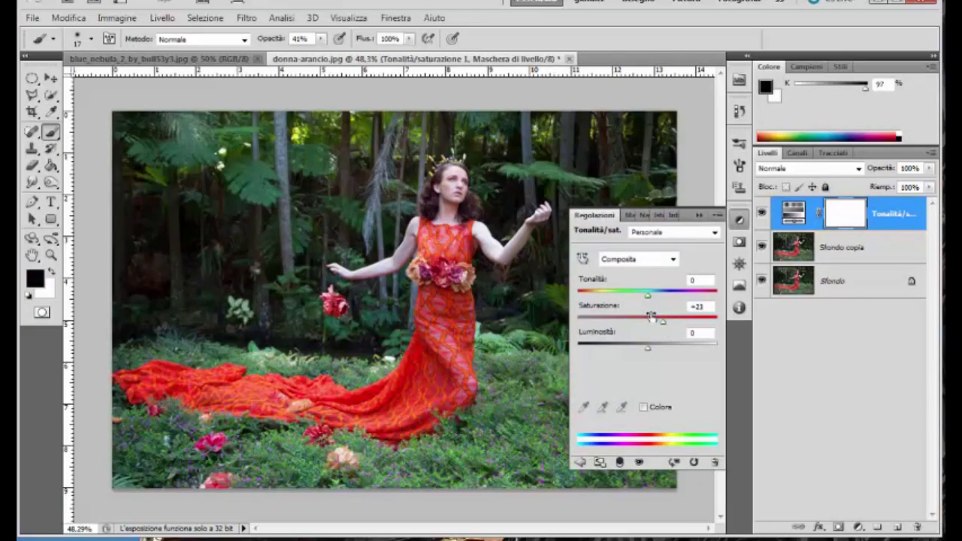
pyautogui.moveTo(648, 297); pyautogui.dragTo(631, 302)
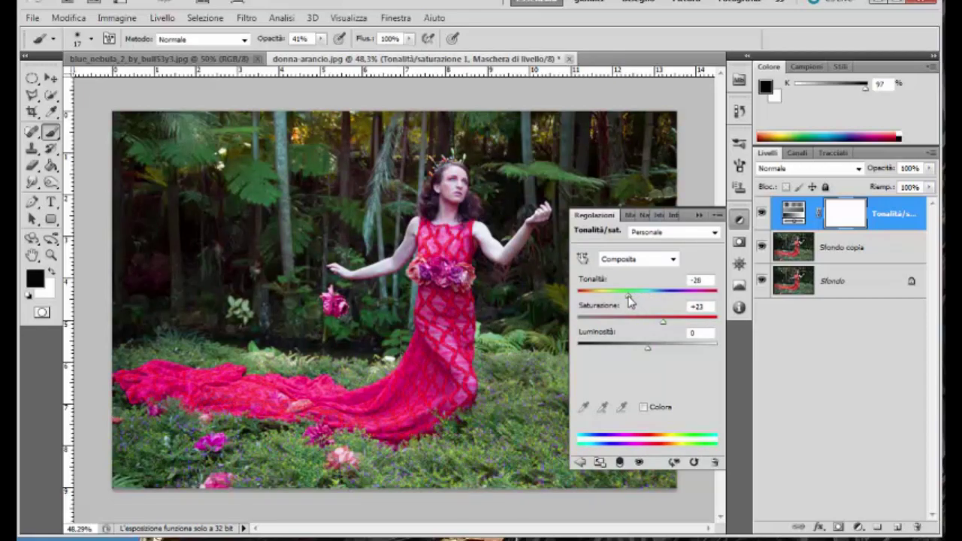
pyautogui.click(696, 216)
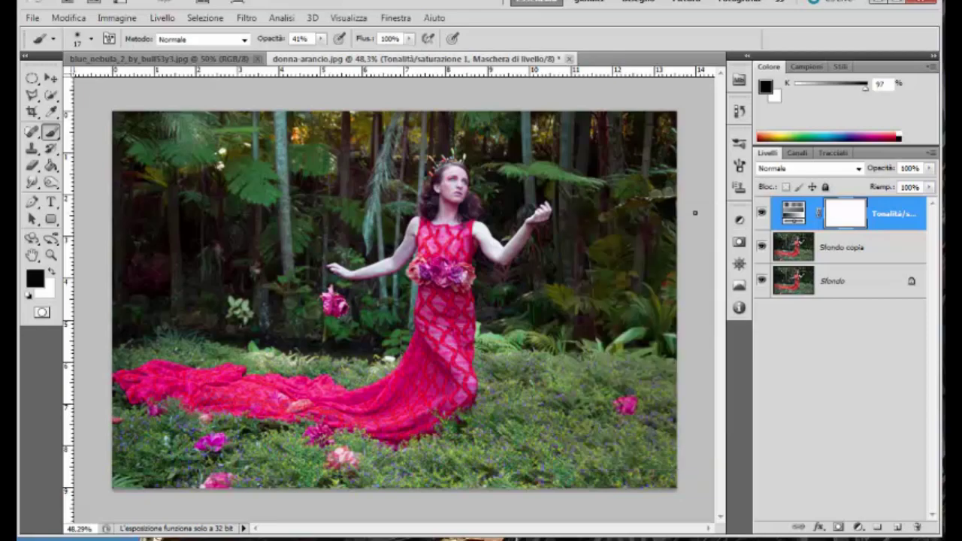
# Step: Merge the adjustment with Sfondo copia into 'Tonalità/saturazione 1'
pyautogui.click(853, 255)
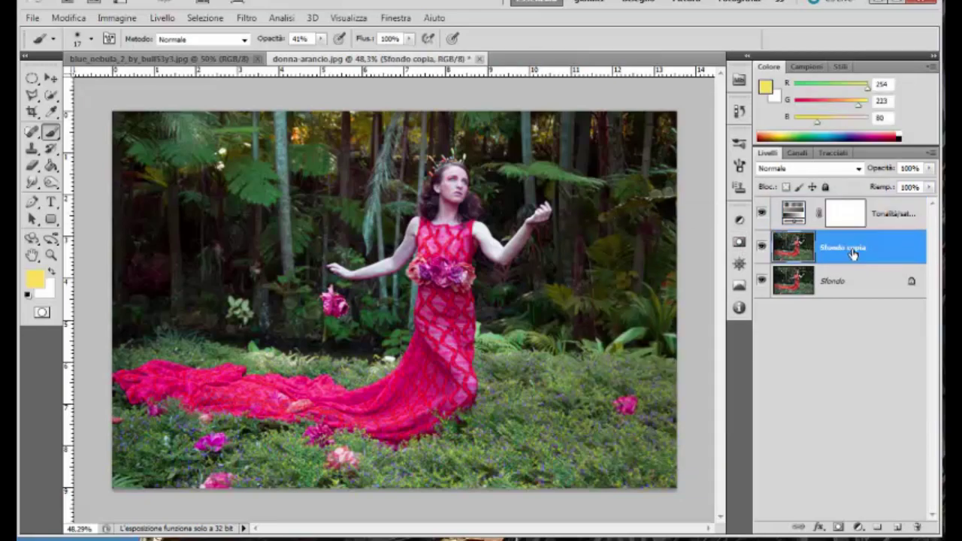
pyautogui.keyDown('ctrl'); pyautogui.click(896, 213); pyautogui.keyUp('ctrl')
pyautogui.rightClick(896, 214)
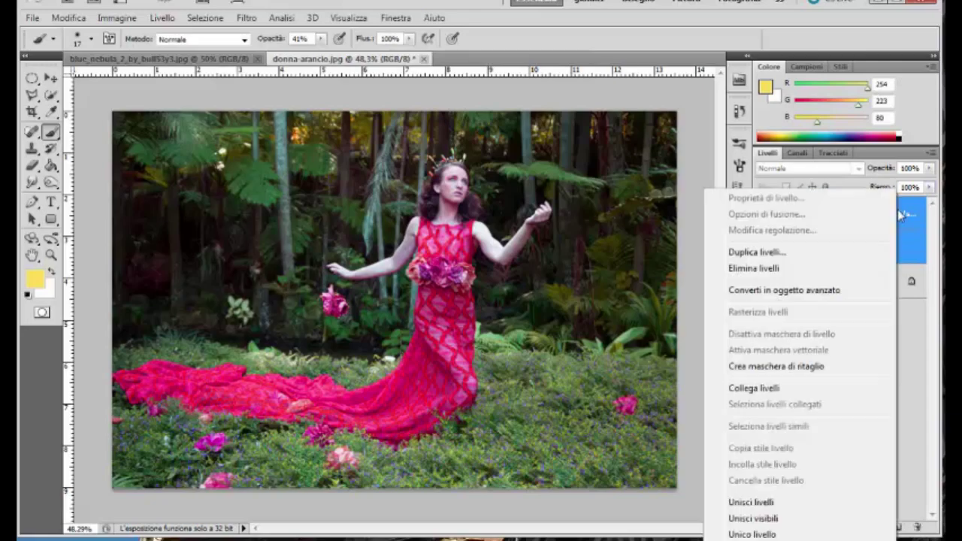
pyautogui.click(752, 502)
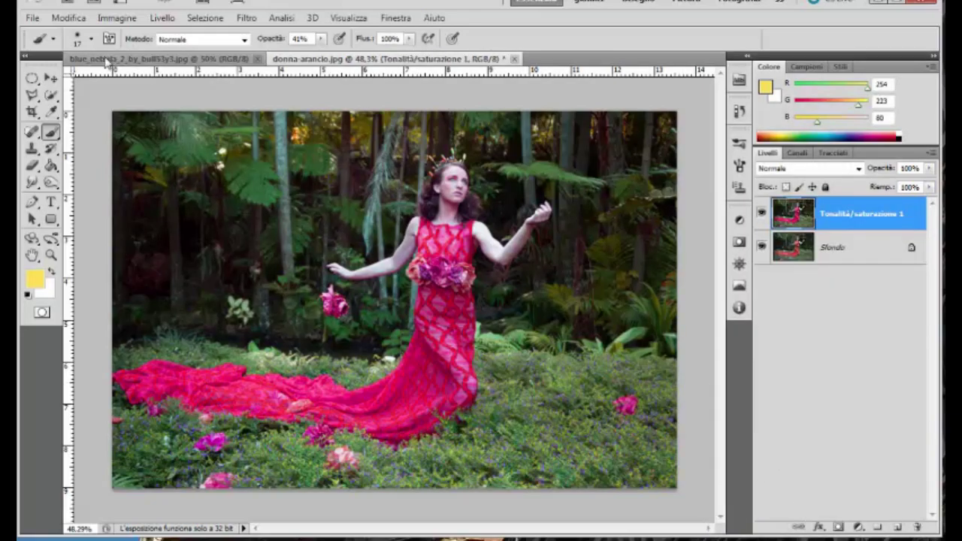
# Step: Quick-select the woman's face, upper dress and left dress side at brush size 20
pyautogui.click(50, 95)
pyautogui.scroll(3, 425, 196)
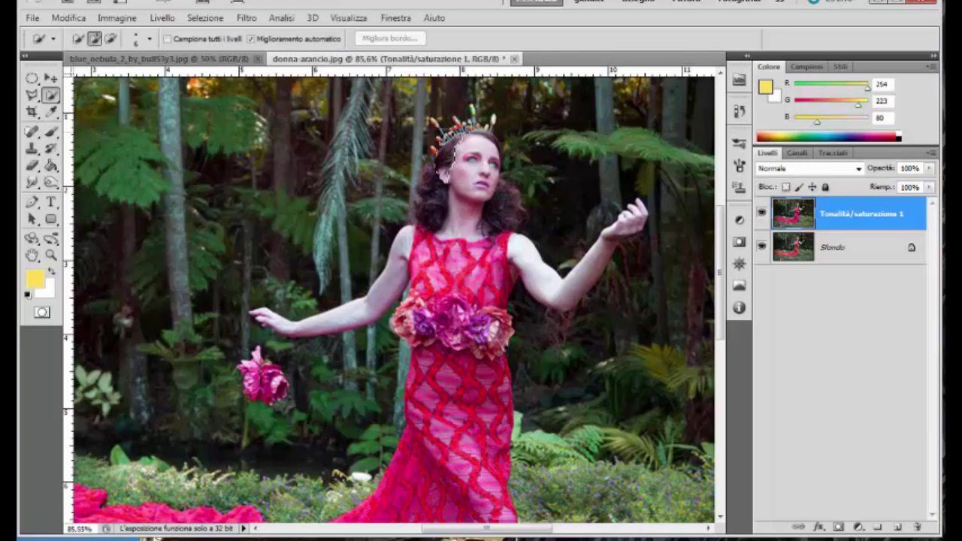
pyautogui.moveTo(477, 140)
pyautogui.mouseDown()
pyautogui.moveTo(481, 196)
pyautogui.moveTo(451, 135)
pyautogui.moveTo(436, 301)
pyautogui.mouseUp()
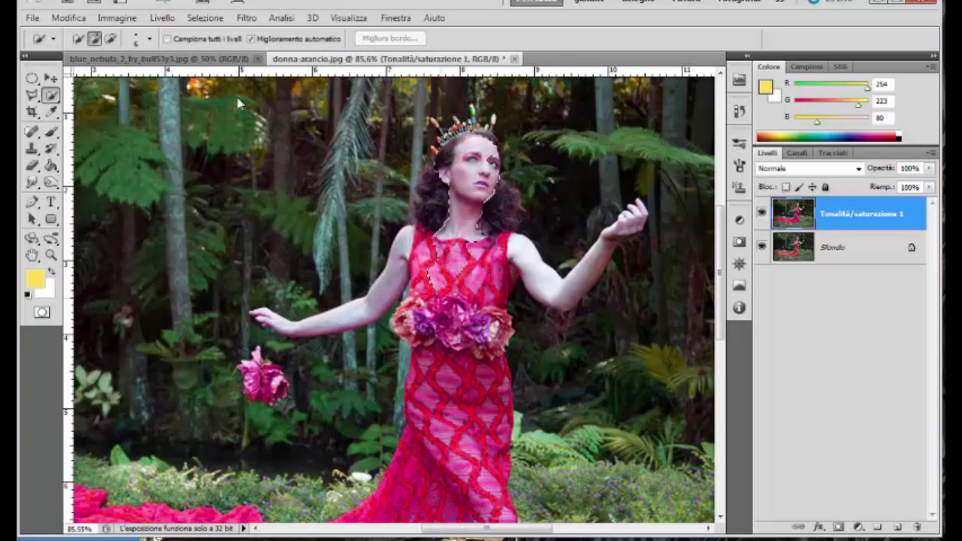
pyautogui.click(150, 38)
pyautogui.press('Return')
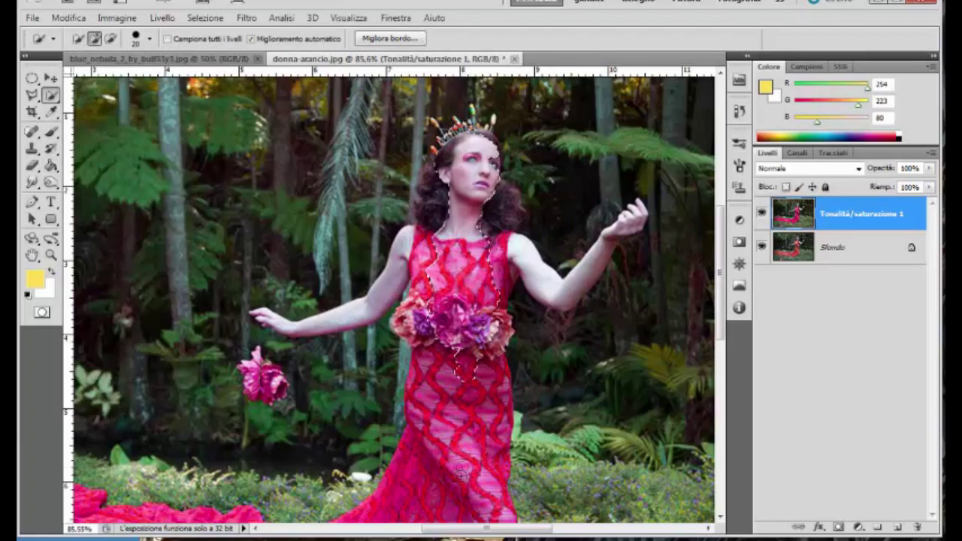
pyautogui.moveTo(463, 470); pyautogui.dragTo(454, 466)
pyautogui.scroll(-1, 455, 466)
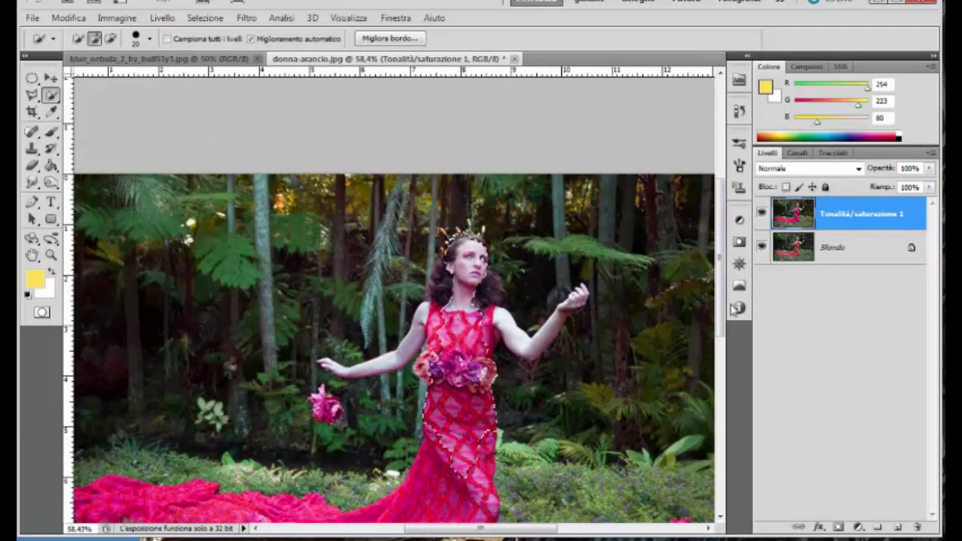
pyautogui.scroll(-1, 478, 328)
# Step: Extend the selection over the head, dress train, bouquet, upper bodice and hair
pyautogui.moveTo(479, 329)
pyautogui.mouseDown()
pyautogui.moveTo(462, 332)
pyautogui.moveTo(425, 403)
pyautogui.moveTo(384, 384)
pyautogui.moveTo(256, 363)
pyautogui.mouseUp()
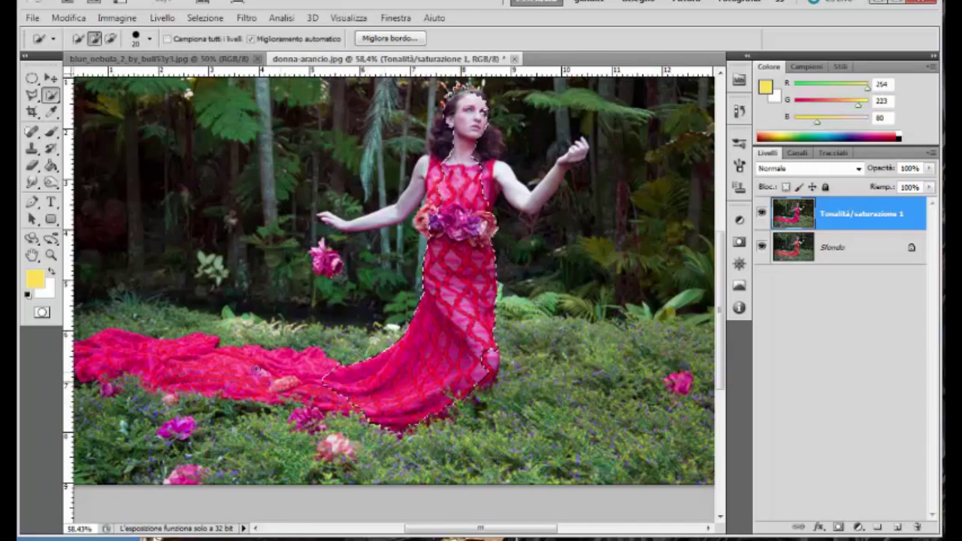
pyautogui.moveTo(188, 359); pyautogui.dragTo(86, 349)
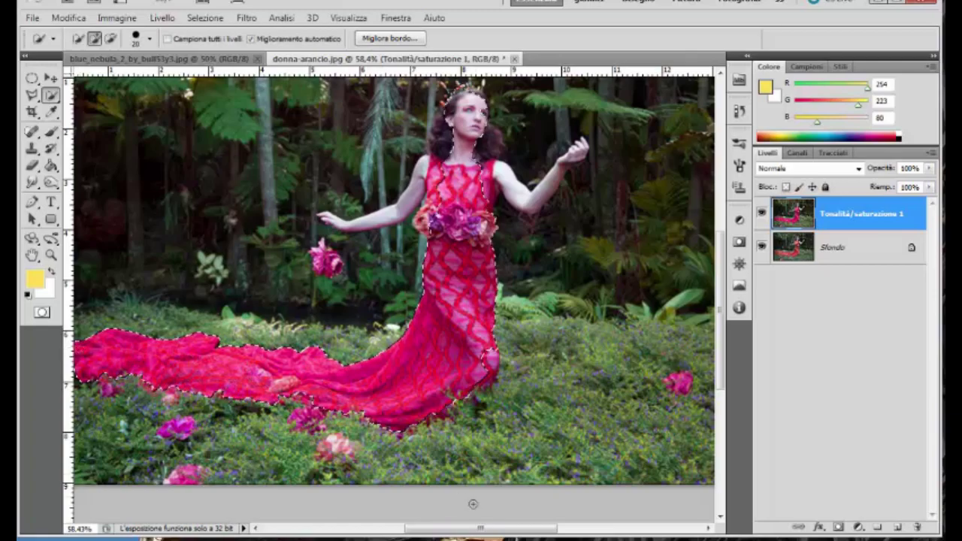
pyautogui.moveTo(511, 534); pyautogui.dragTo(490, 534)
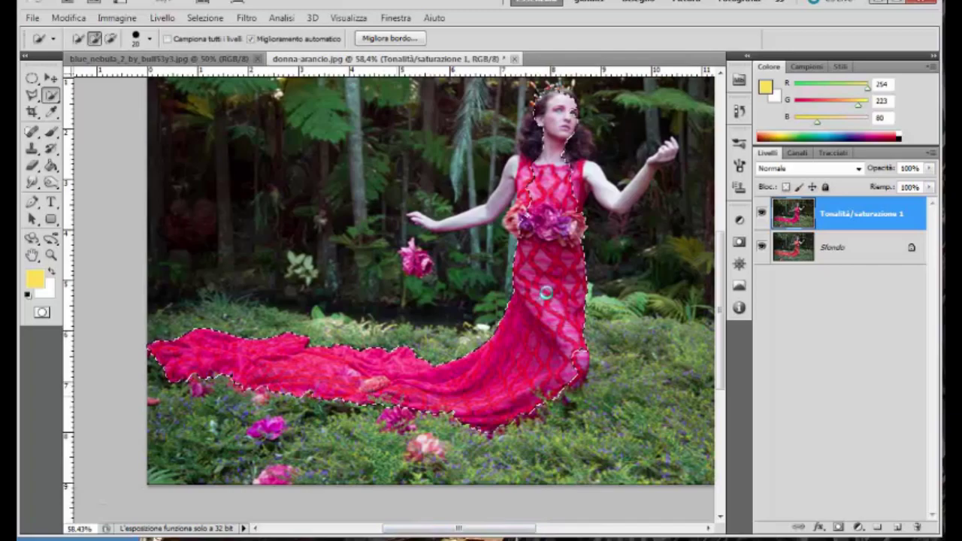
pyautogui.moveTo(545, 293); pyautogui.dragTo(515, 218)
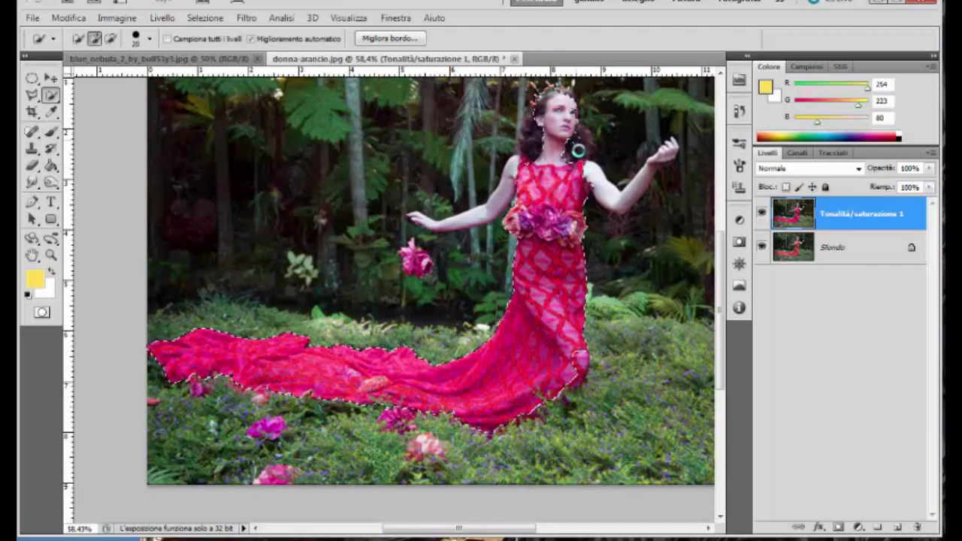
pyautogui.moveTo(547, 146); pyautogui.dragTo(528, 118)
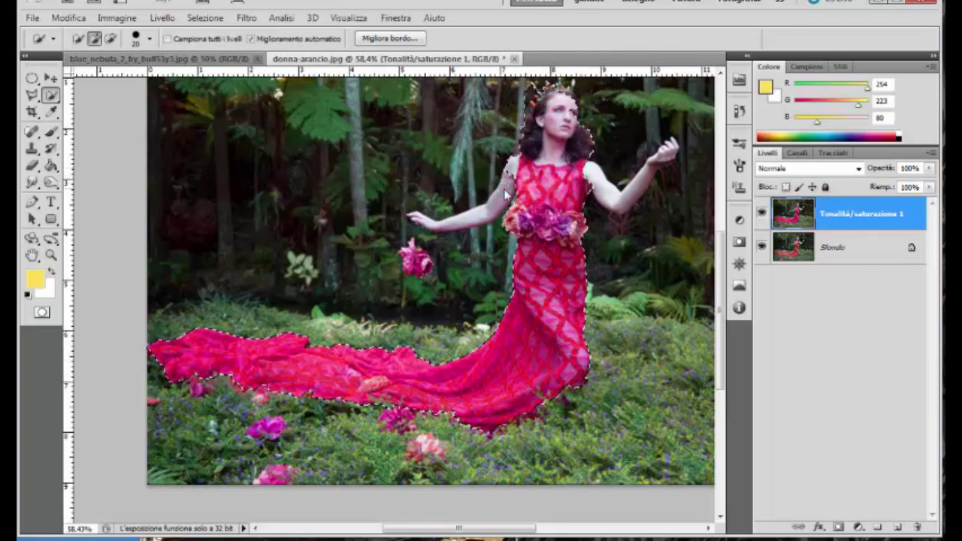
# Step: Add both arms, the raised hand and the crown to the woman's selection
pyautogui.moveTo(505, 196); pyautogui.dragTo(469, 219)
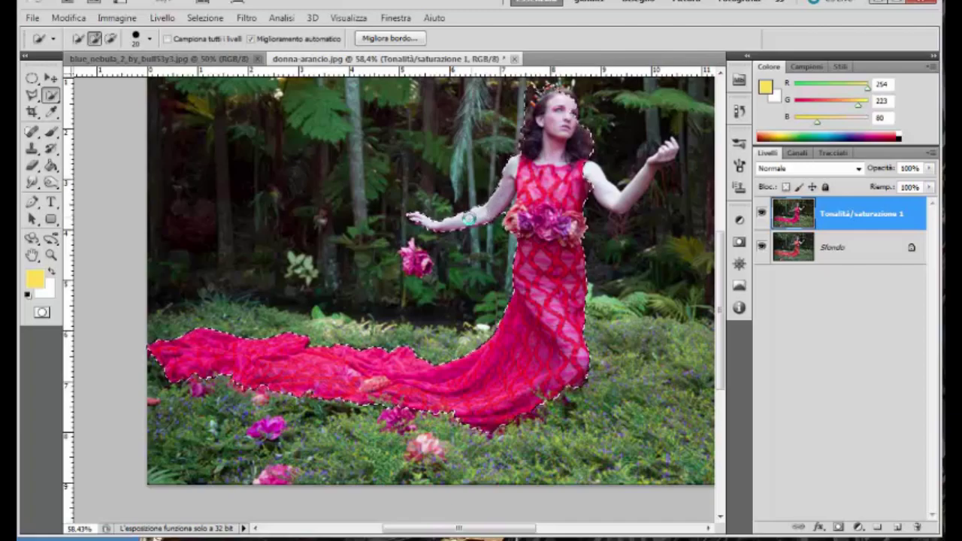
pyautogui.scroll(1, 469, 219)
pyautogui.scroll(1, 471, 220)
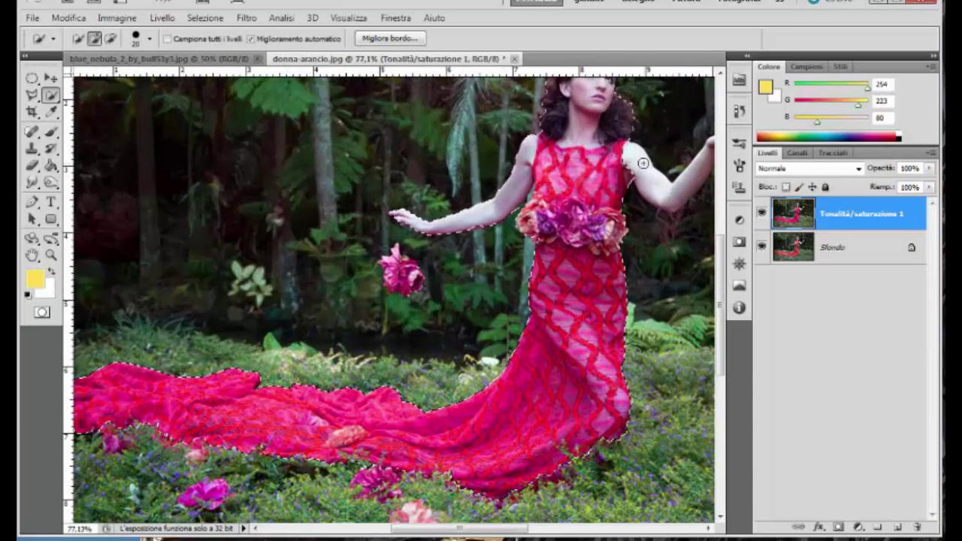
pyautogui.moveTo(673, 201); pyautogui.dragTo(667, 197)
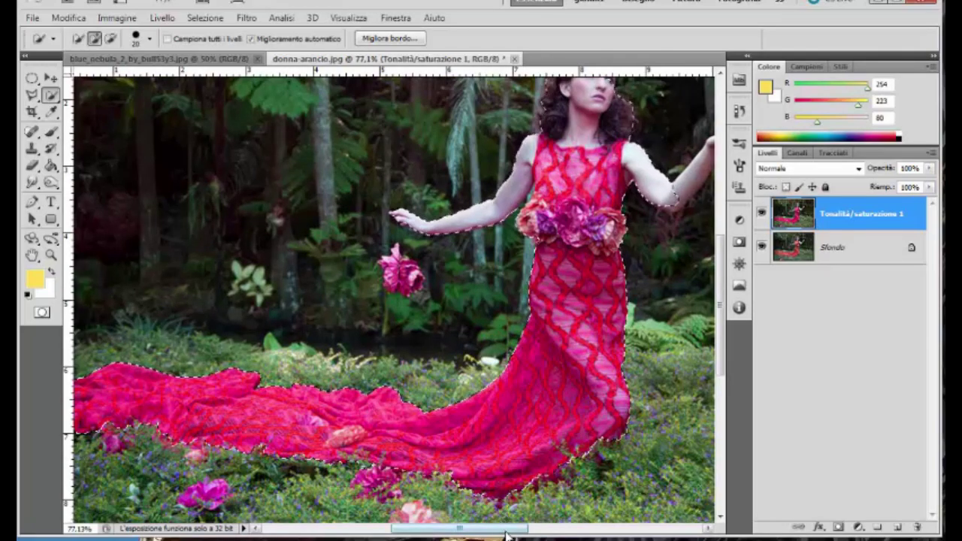
pyautogui.hscroll(3, 599, 172)
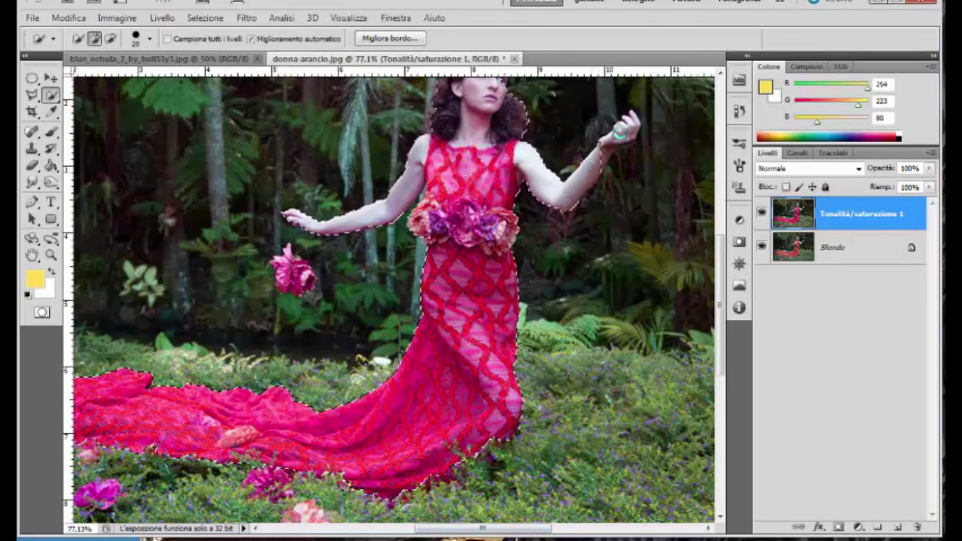
pyautogui.click(622, 132)
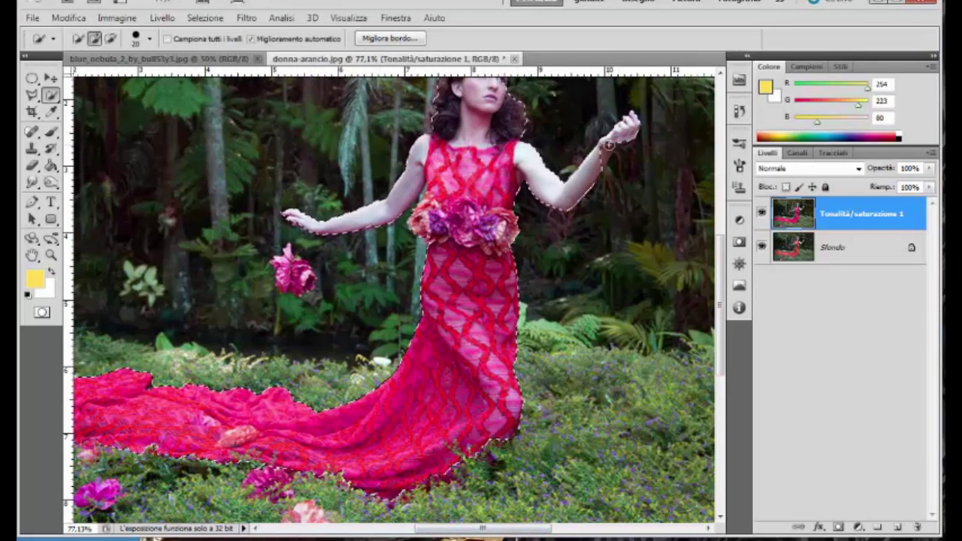
pyautogui.hotkey('ctrl', 'z')
pyautogui.click(549, 184)
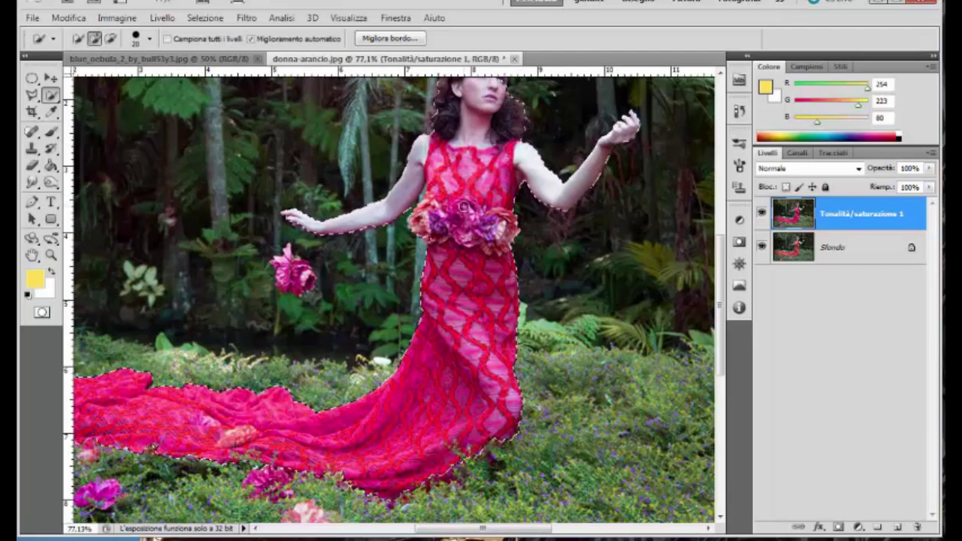
pyautogui.scroll(3, 489, 176)
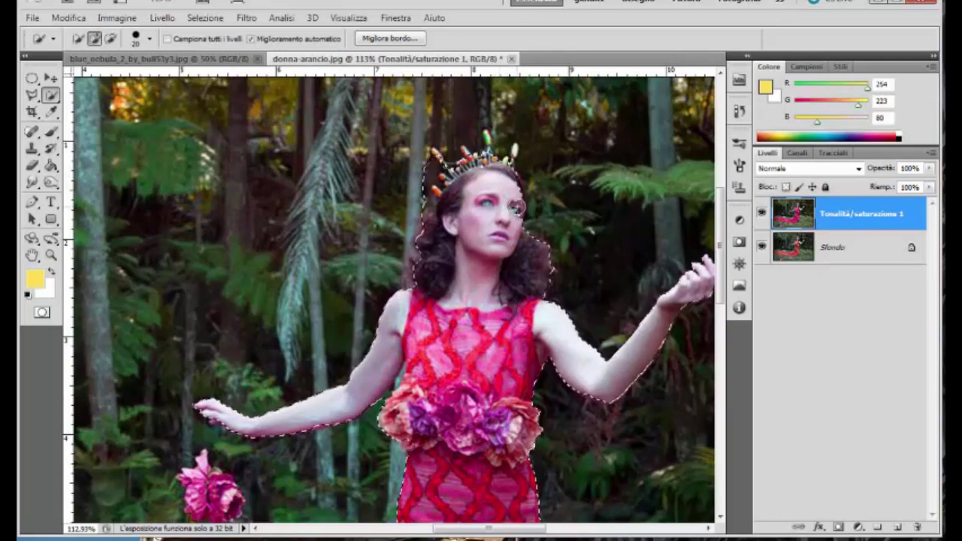
pyautogui.moveTo(514, 190); pyautogui.dragTo(507, 221)
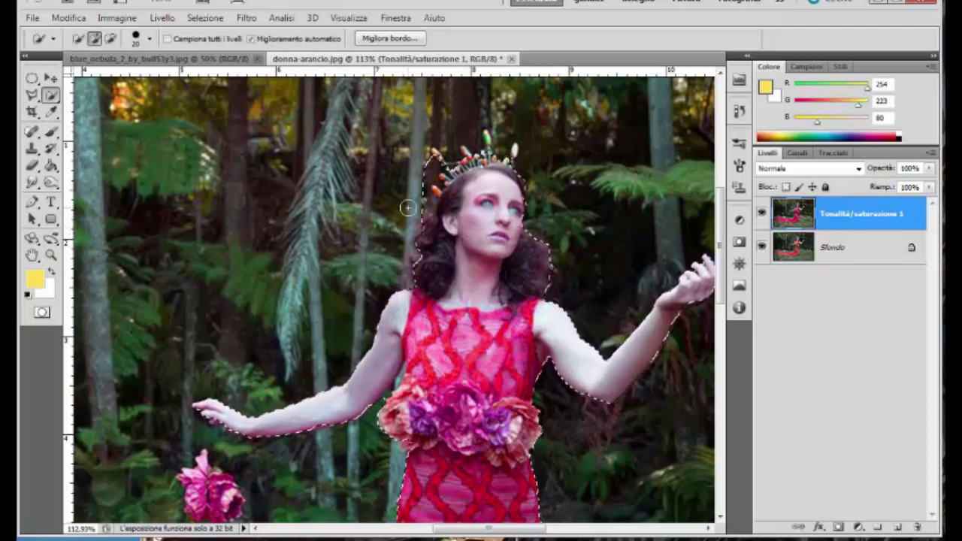
# Step: Trim stray background from the selection around the hair and crown, alternating add and subtract modes
pyautogui.press('[')
pyautogui.press('[')
pyautogui.press('[')
pyautogui.moveTo(407, 208); pyautogui.dragTo(453, 211)
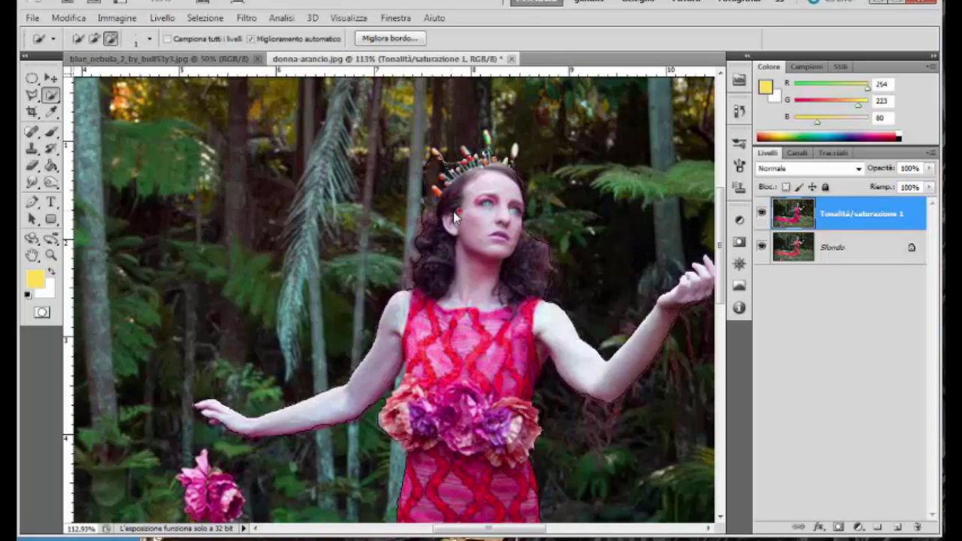
pyautogui.press(']')
pyautogui.press(']')
pyautogui.press(']')
pyautogui.moveTo(451, 162); pyautogui.dragTo(424, 159)
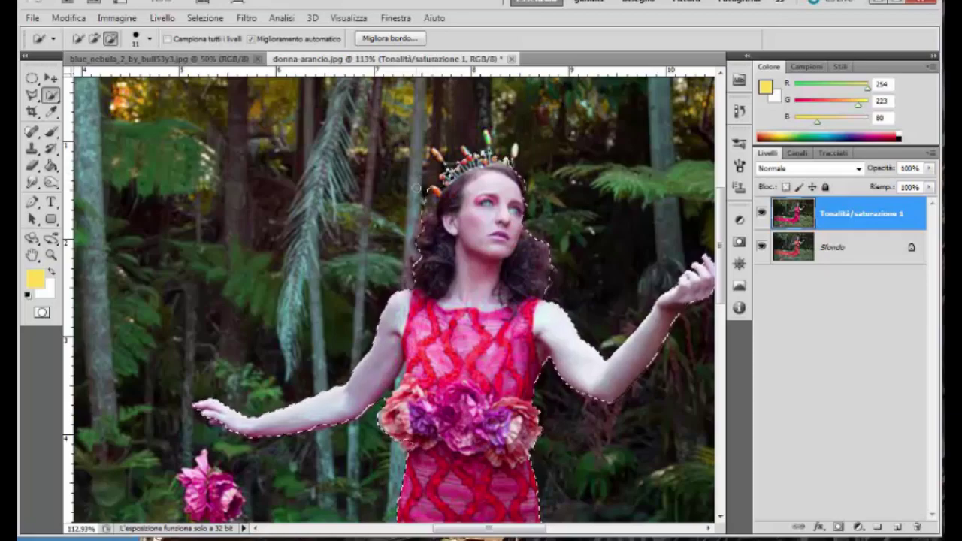
pyautogui.press('alt')
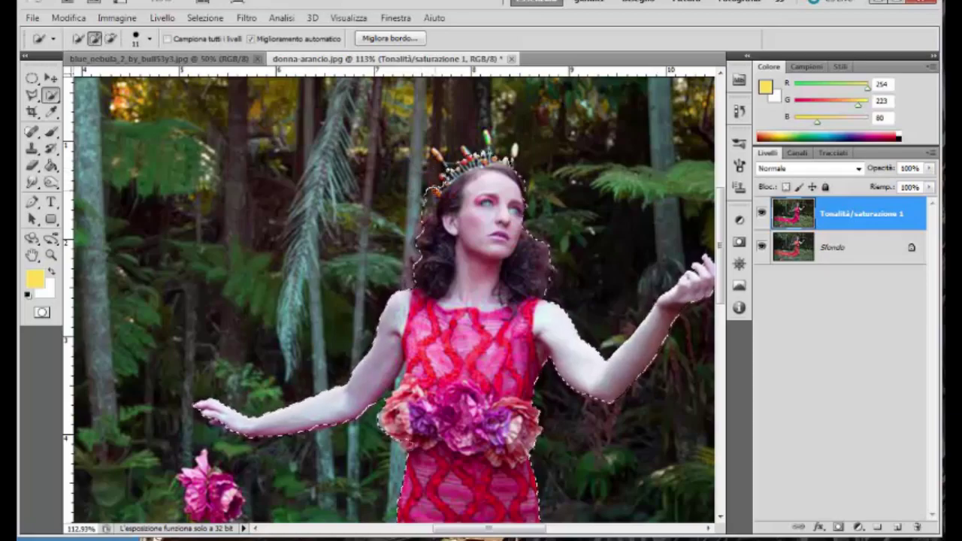
pyautogui.press('alt')
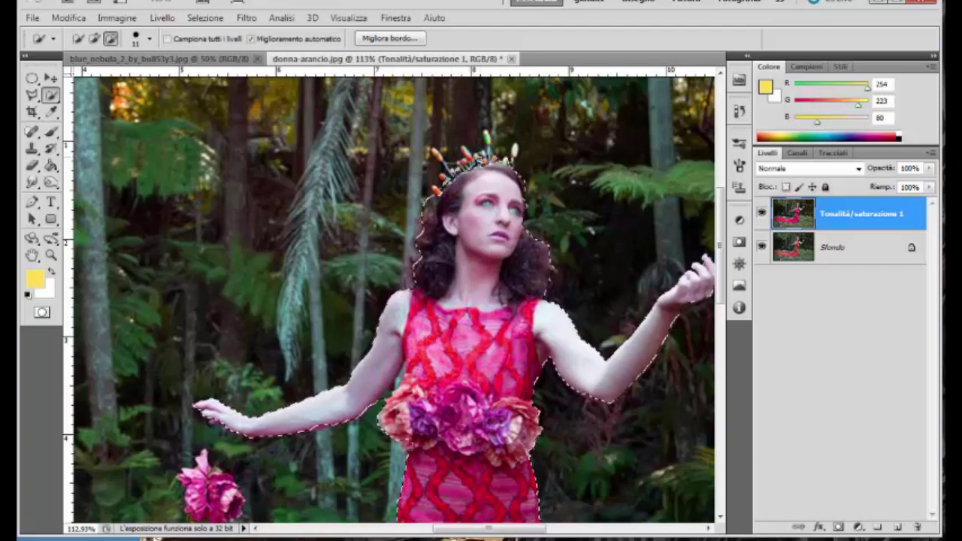
pyautogui.press('alt')
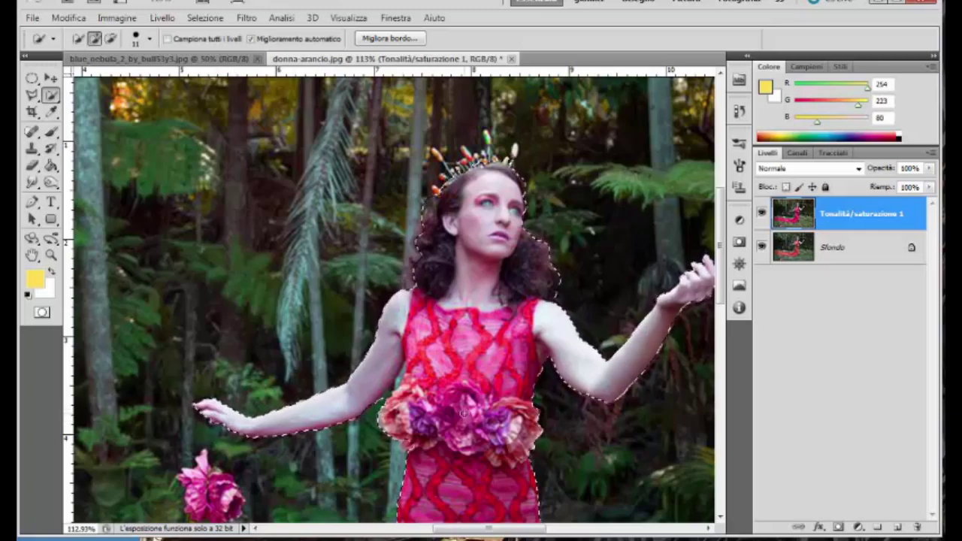
pyautogui.scroll(-5, 481, 424)
pyautogui.scroll(-1, 338, 417)
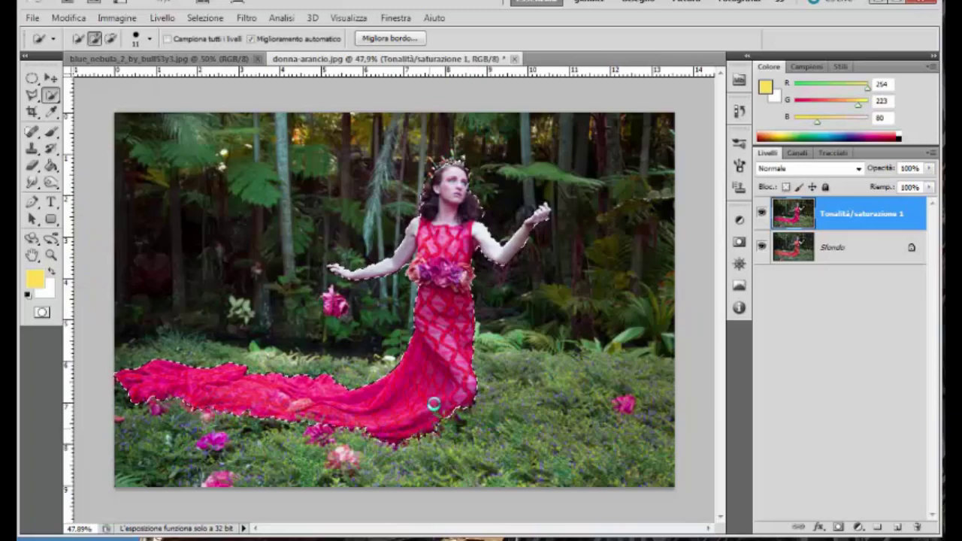
# Step: Invert the selection and apply a midtone Color Balance of +17, −34, −63 to the background
pyautogui.click(205, 17)
pyautogui.click(217, 80)
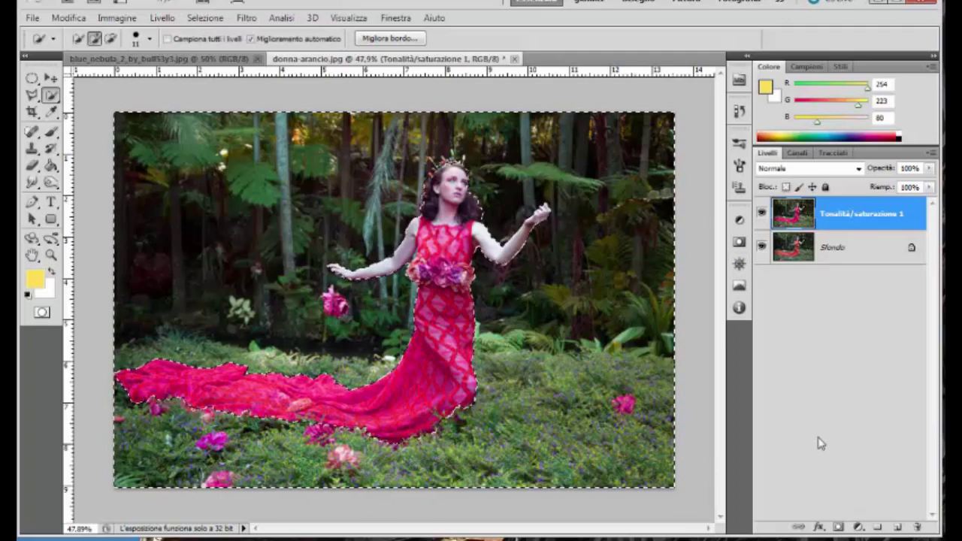
pyautogui.click(113, 17)
pyautogui.moveTo(130, 55)
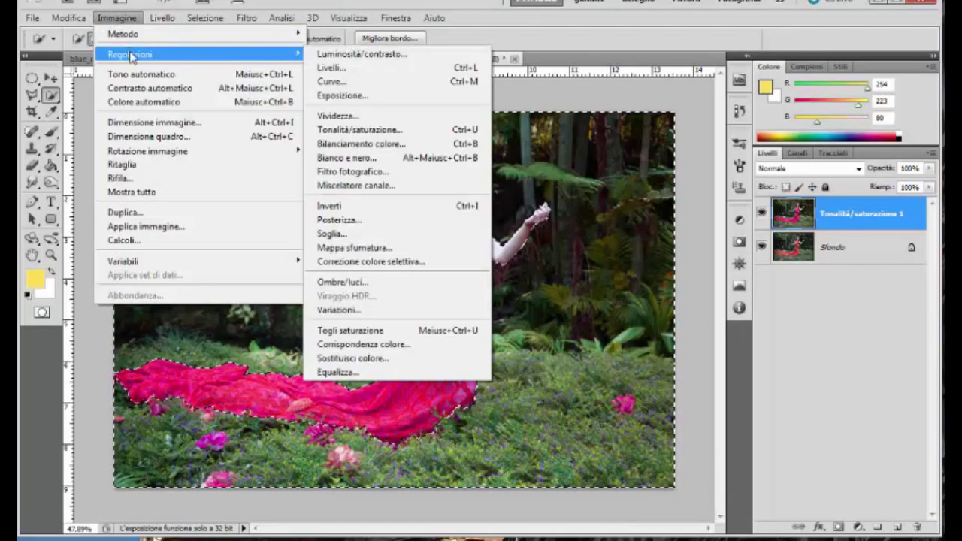
pyautogui.click(316, 144)
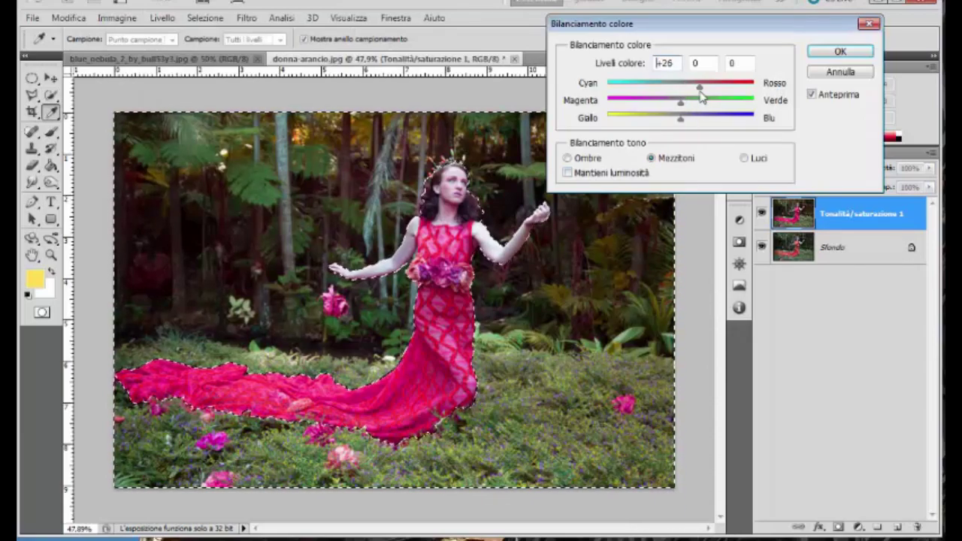
pyautogui.moveTo(706, 94); pyautogui.dragTo(666, 106)
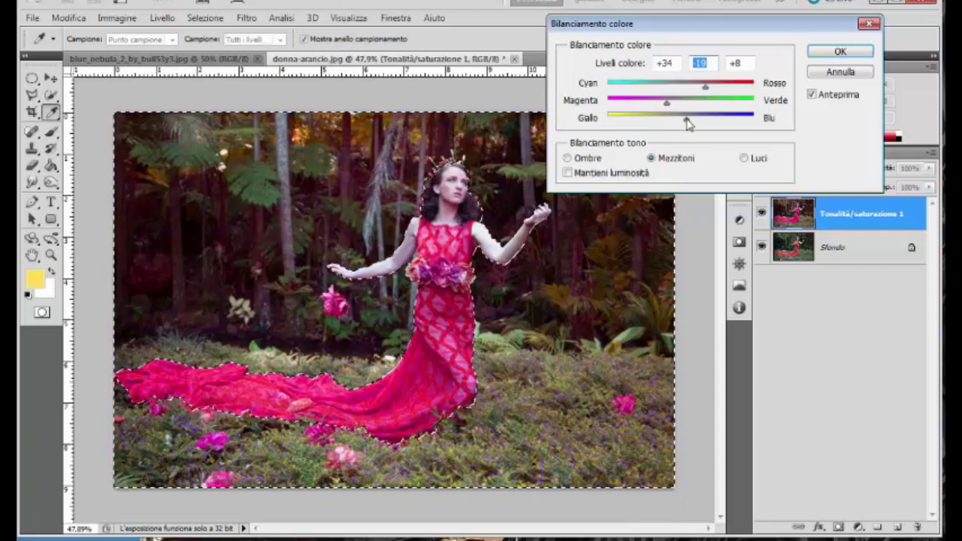
pyautogui.click(634, 118)
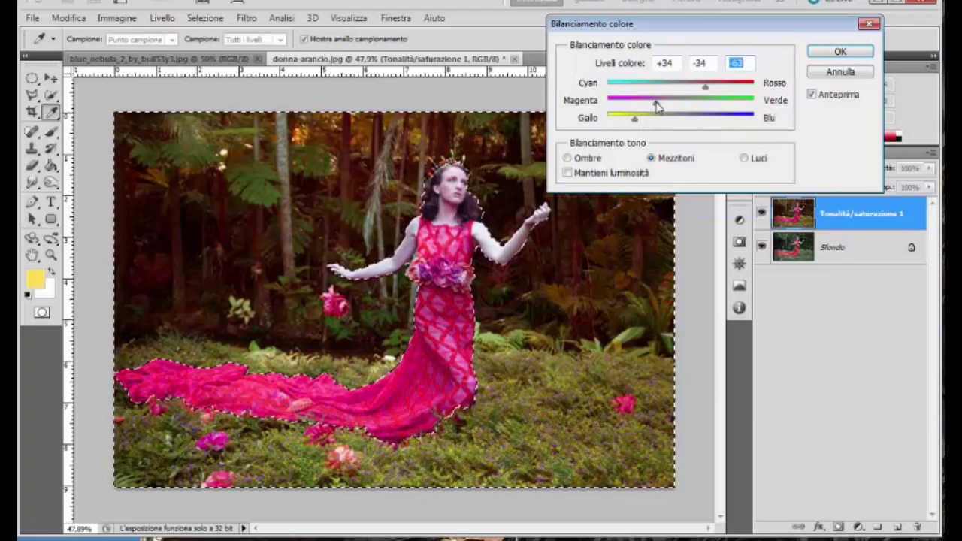
pyautogui.click(655, 102)
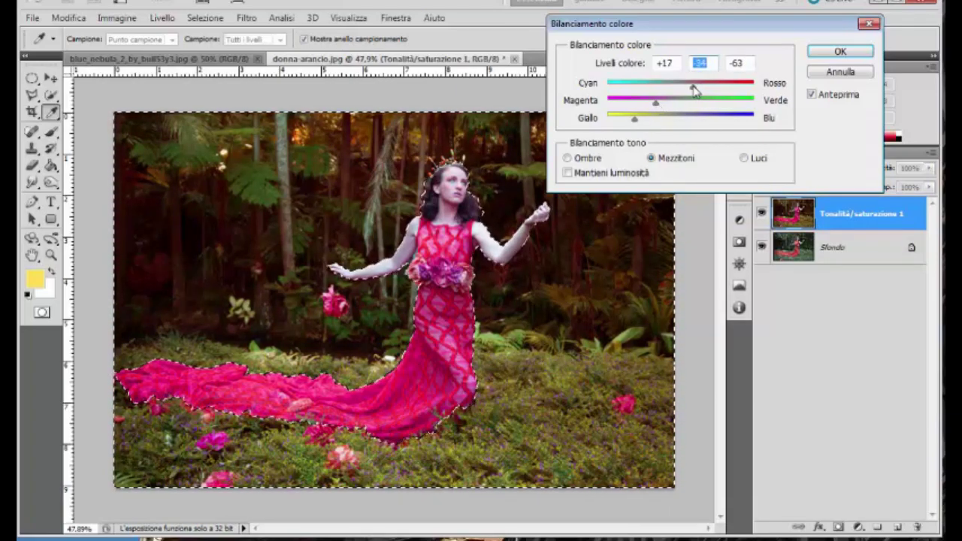
pyautogui.click(693, 87)
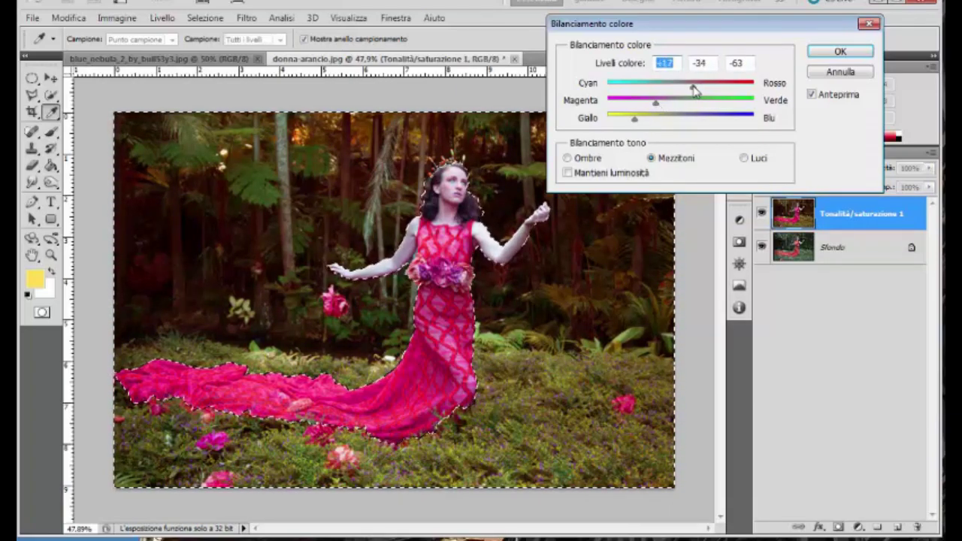
pyautogui.click(838, 52)
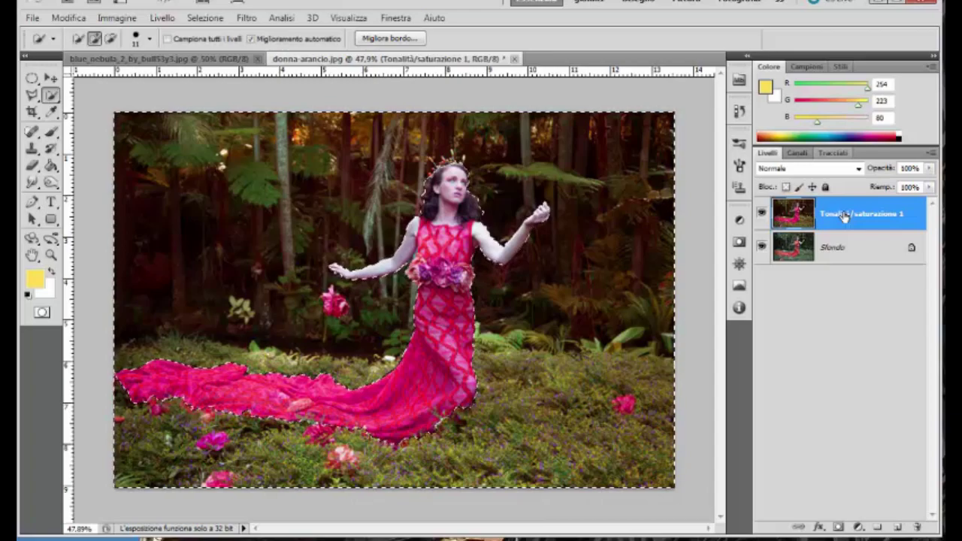
# Step: Stamp the visible image onto new layer Livello 1 and compare by toggling layer visibility
pyautogui.hotkey('ctrl', 'j')
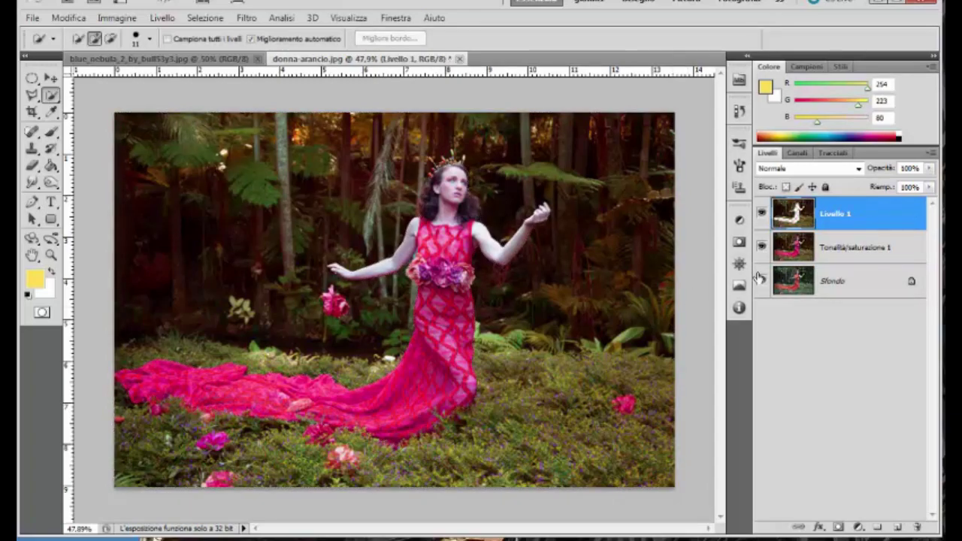
pyautogui.click(761, 250)
pyautogui.click(761, 249)
pyautogui.click(761, 249)
pyautogui.click(761, 249)
pyautogui.click(761, 215)
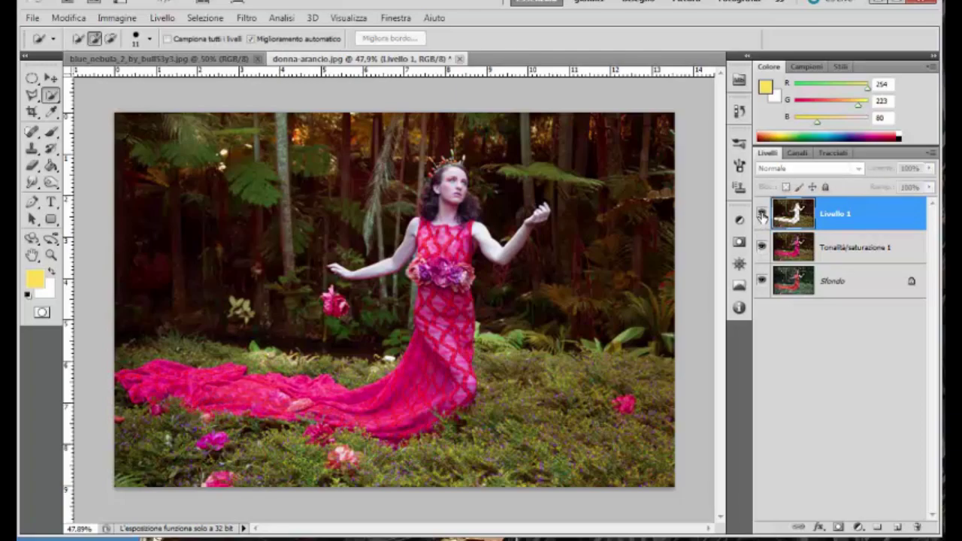
pyautogui.click(761, 215)
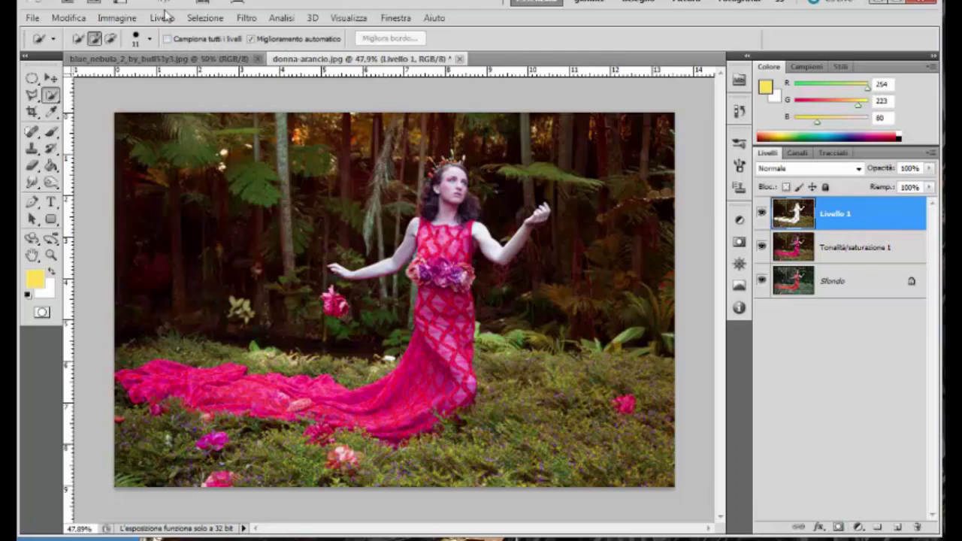
pyautogui.click(120, 18)
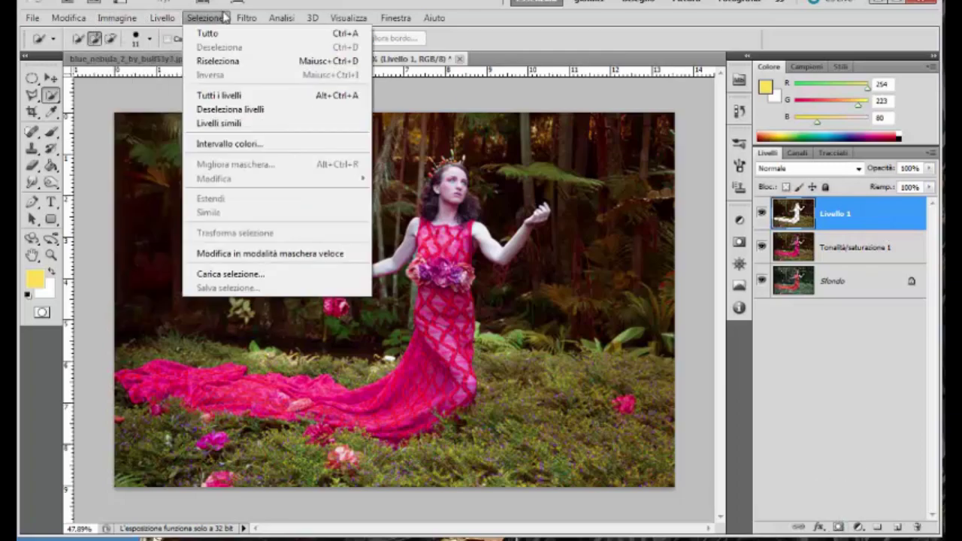
pyautogui.moveTo(323, 233)
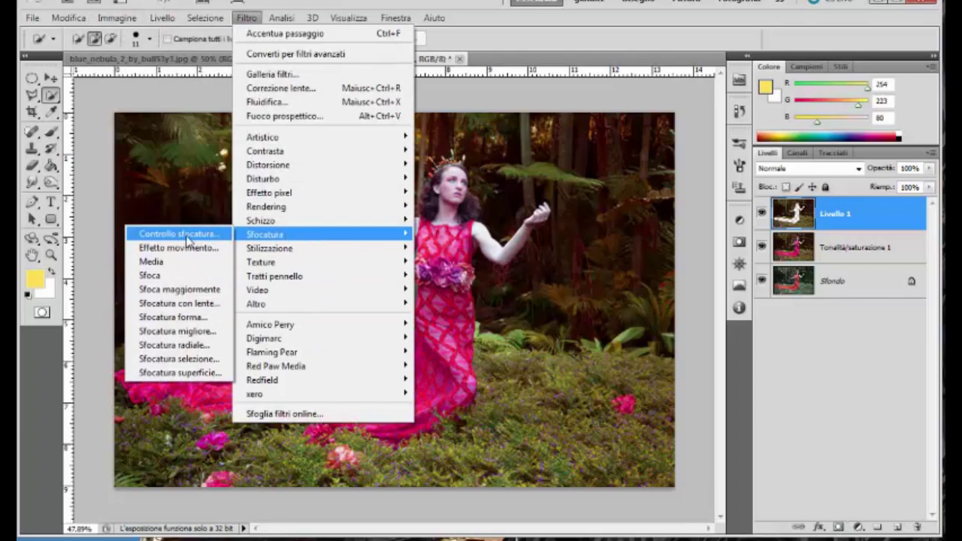
# Step: Apply a 3.5-pixel Gaussian Blur to Livello 1 and add a white layer mask
pyautogui.click(199, 234)
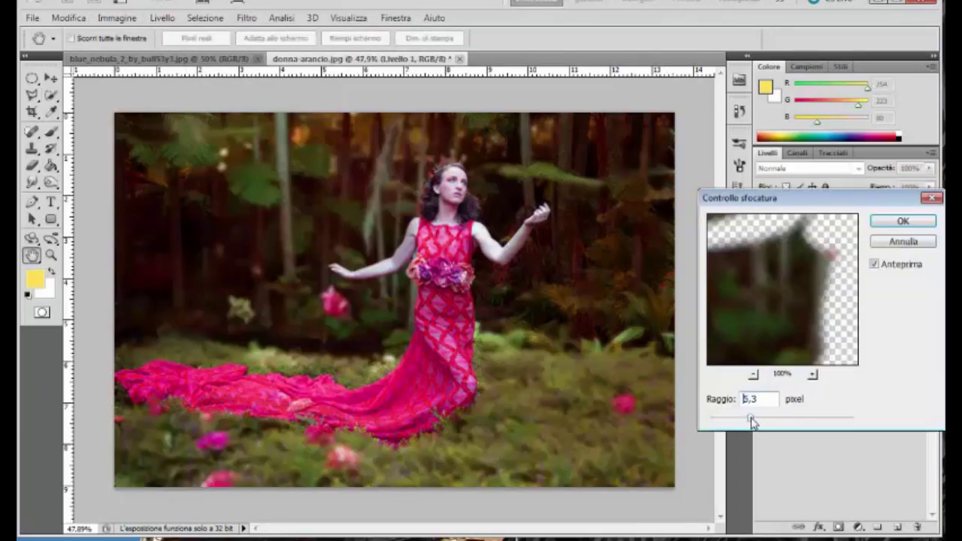
pyautogui.moveTo(751, 422); pyautogui.dragTo(742, 423)
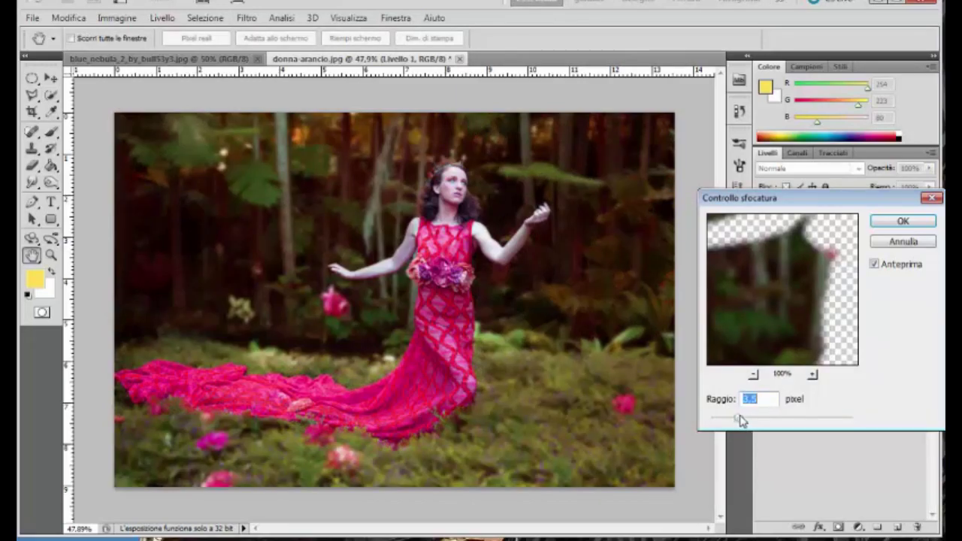
pyautogui.click(903, 221)
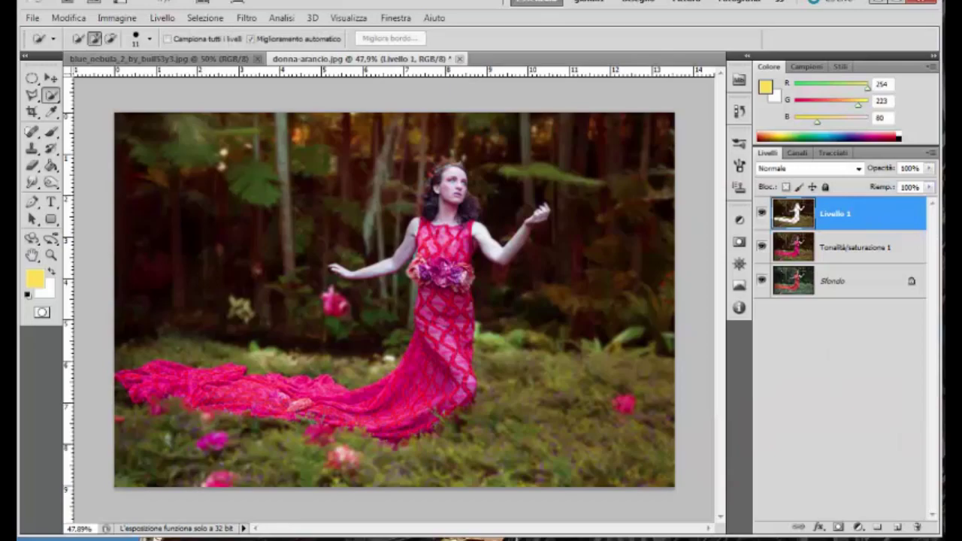
pyautogui.click(837, 528)
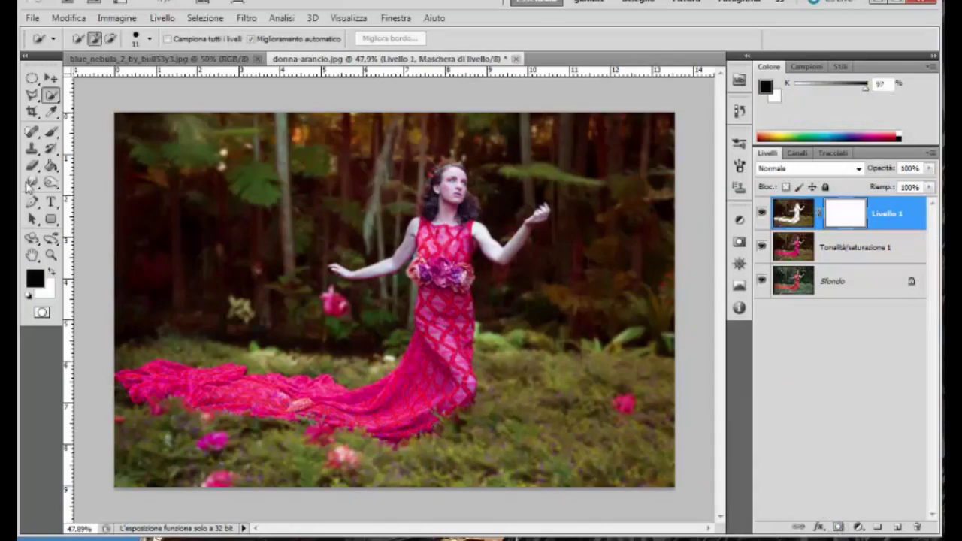
# Step: Paint black on Livello 1's mask over the dress hem and foreground grass, then add Livello 2
pyautogui.click(51, 131)
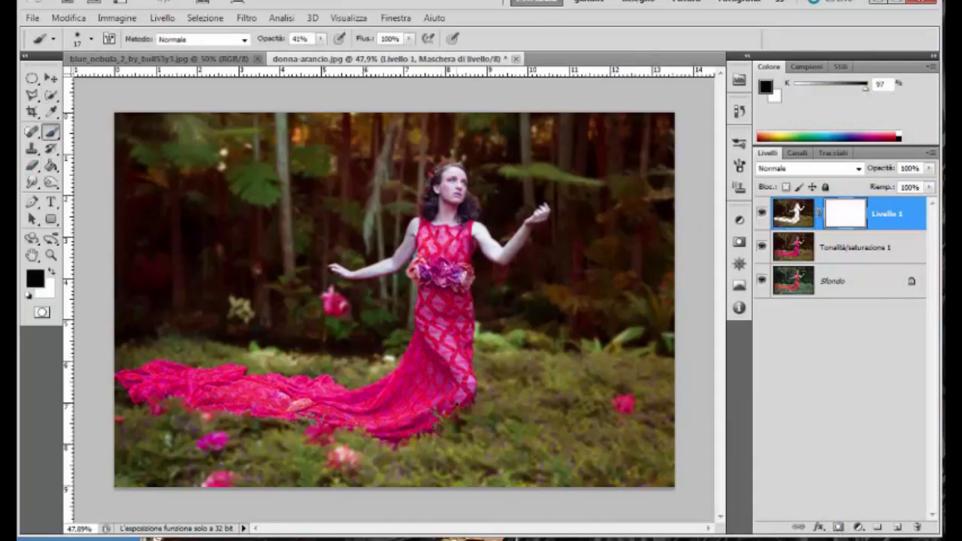
pyautogui.moveTo(442, 381); pyautogui.dragTo(466, 387)
pyautogui.moveTo(519, 409)
pyautogui.mouseDown()
pyautogui.moveTo(584, 408)
pyautogui.moveTo(538, 406)
pyautogui.mouseUp()
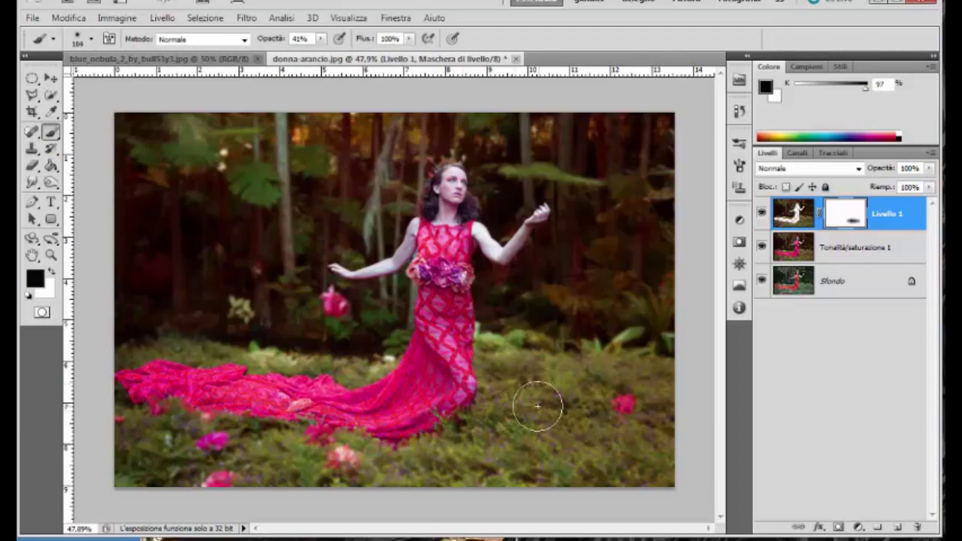
pyautogui.moveTo(649, 404); pyautogui.dragTo(120, 391)
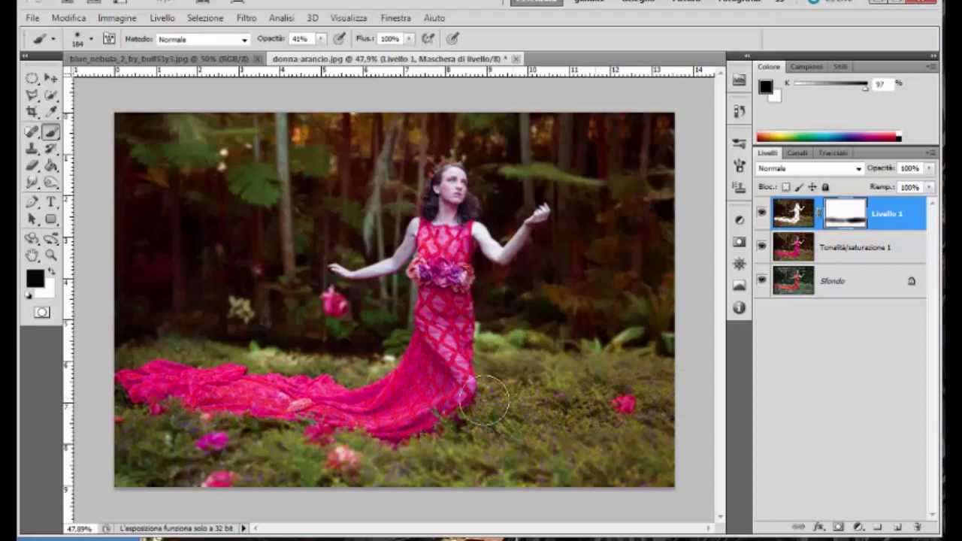
pyautogui.moveTo(485, 400); pyautogui.dragTo(574, 394)
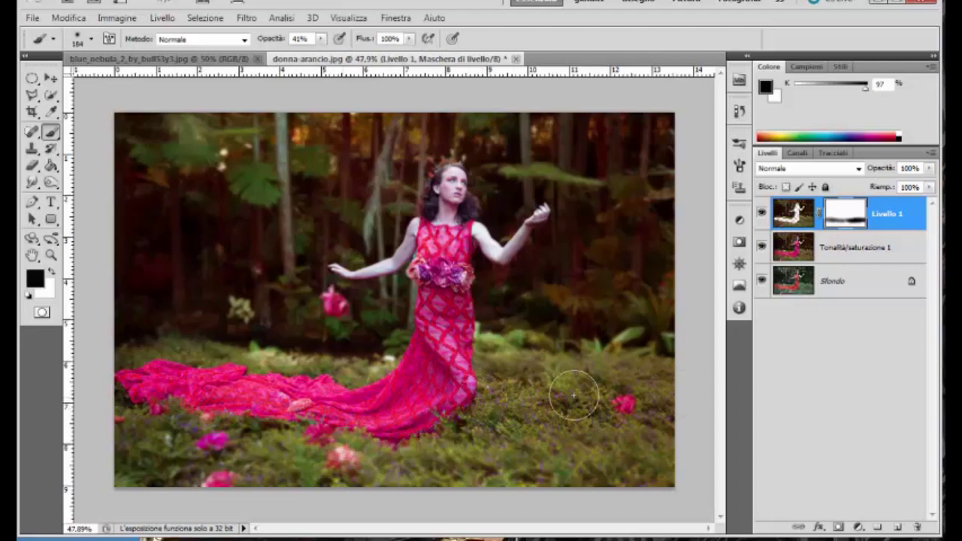
pyautogui.click(897, 528)
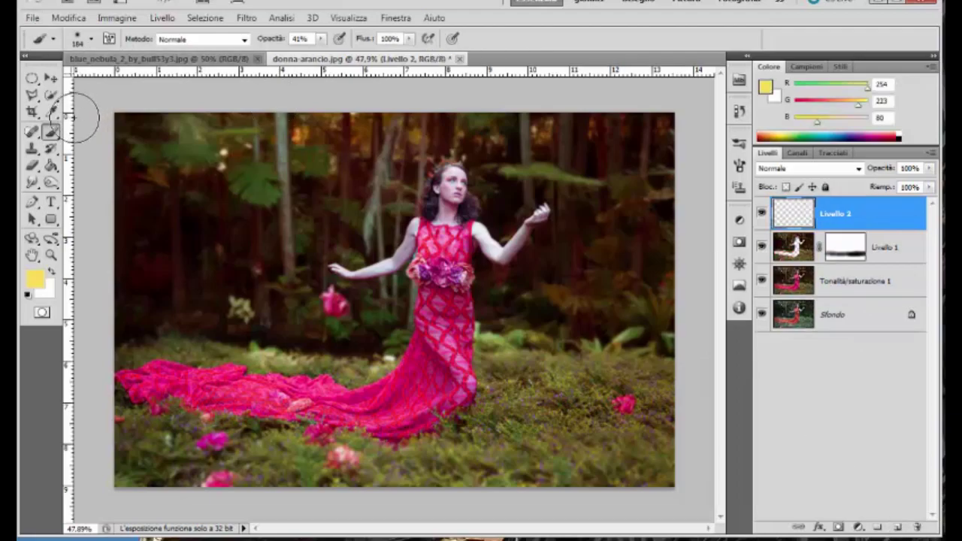
# Step: Choose a large sparkle brush preset and resize it to 424 px
pyautogui.click(91, 39)
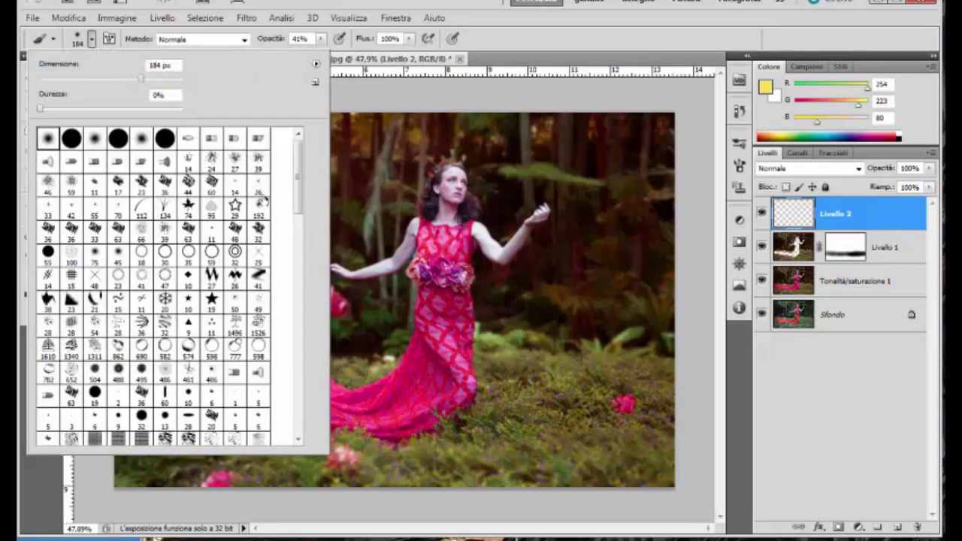
pyautogui.moveTo(299, 162); pyautogui.dragTo(298, 385)
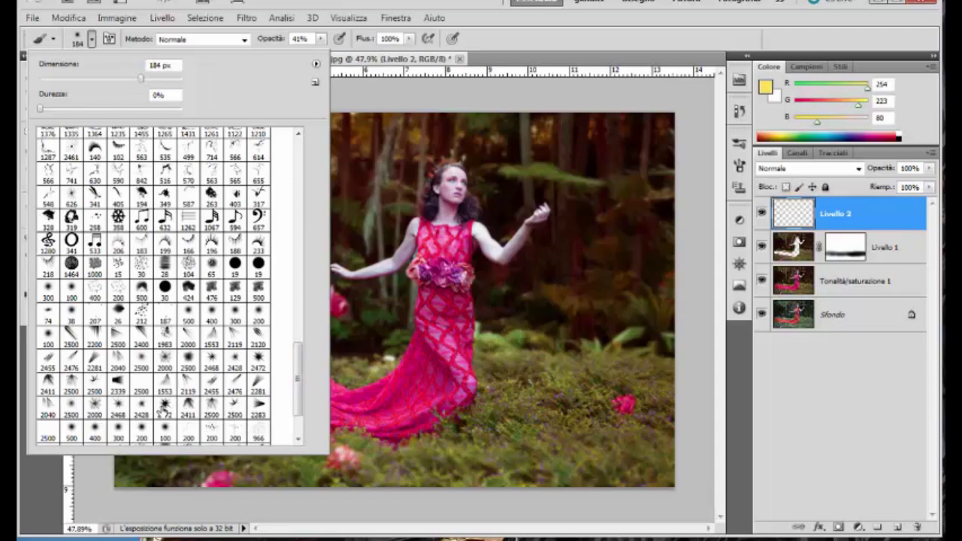
pyautogui.click(118, 409)
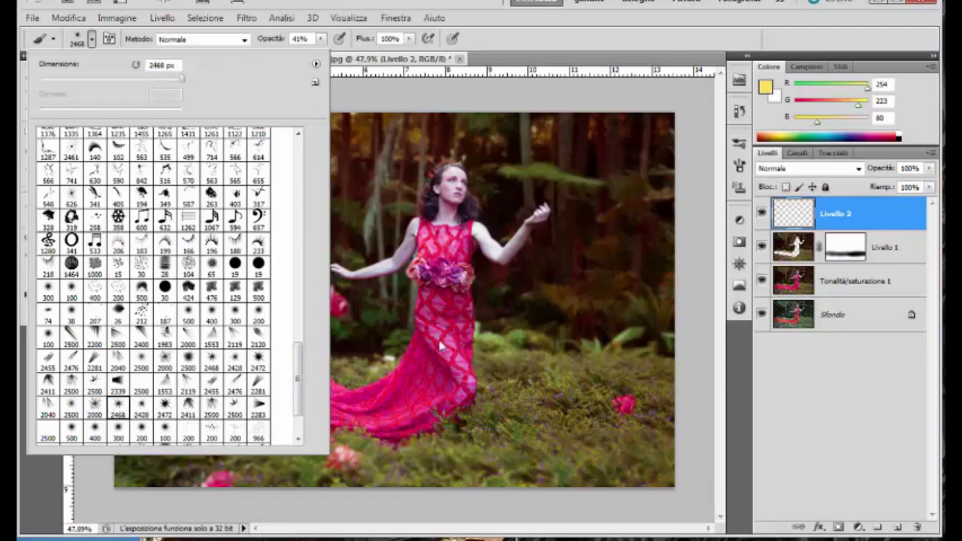
pyautogui.click(398, 334)
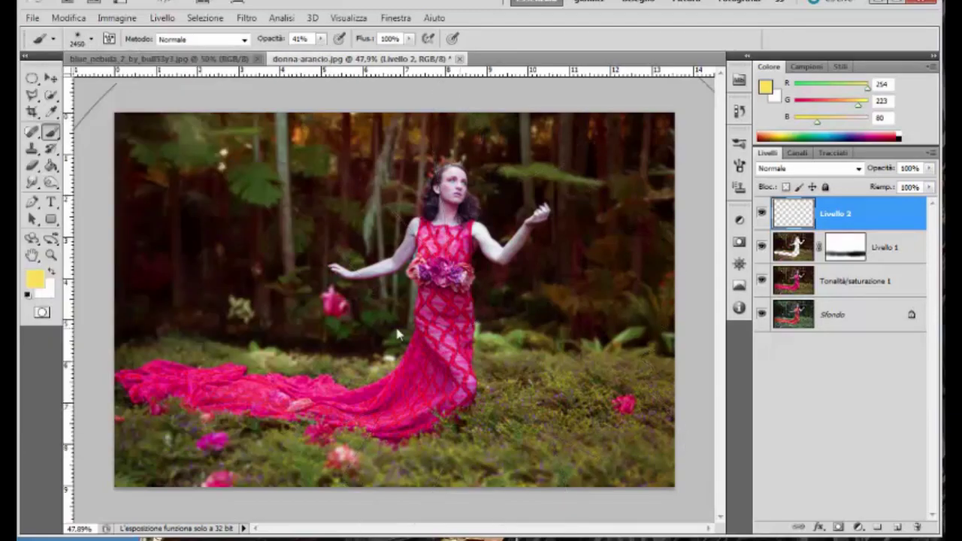
pyautogui.moveTo(398, 334); pyautogui.dragTo(136, 328)
pyautogui.moveTo(500, 181); pyautogui.dragTo(538, 164)
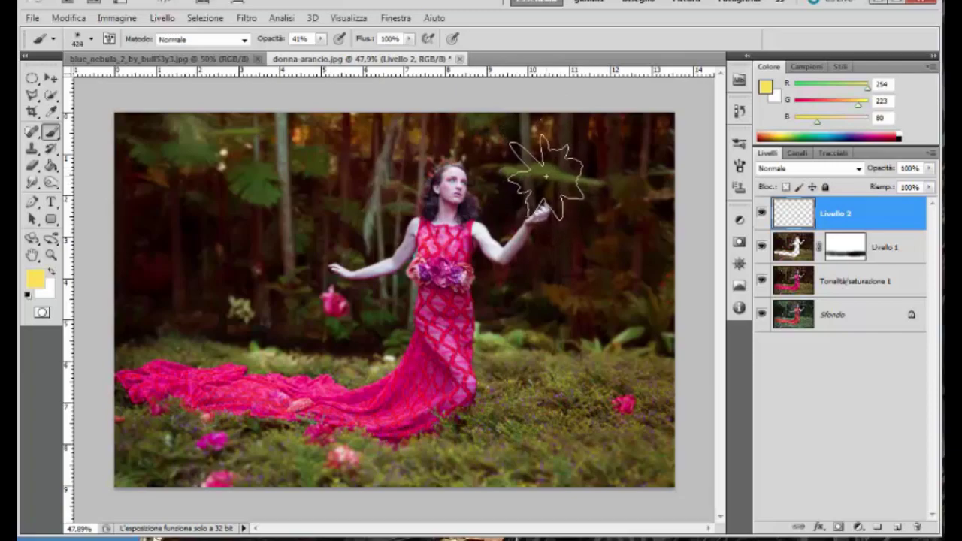
# Step: Stamp the yellow sparkle twice above the raised hand, then add empty Livello 3
pyautogui.click(540, 174)
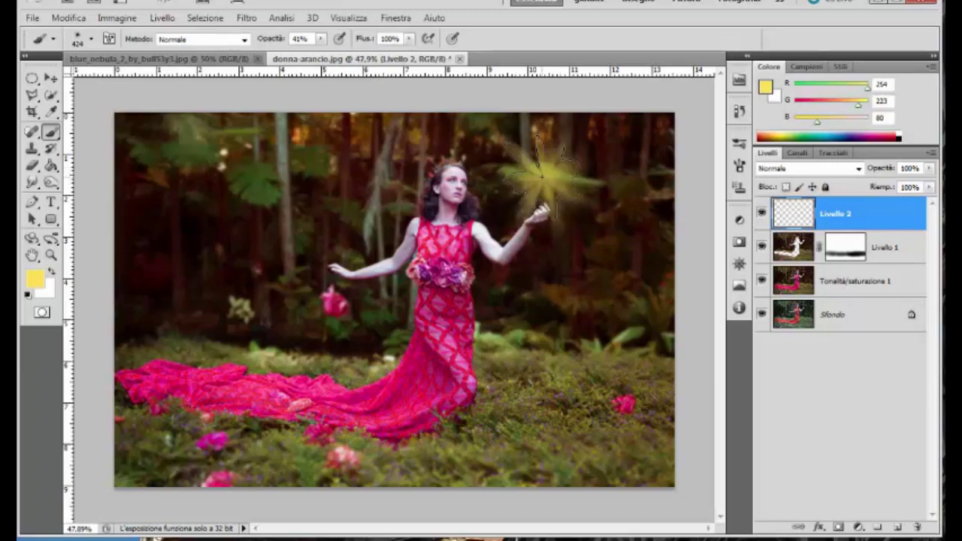
pyautogui.click(539, 174)
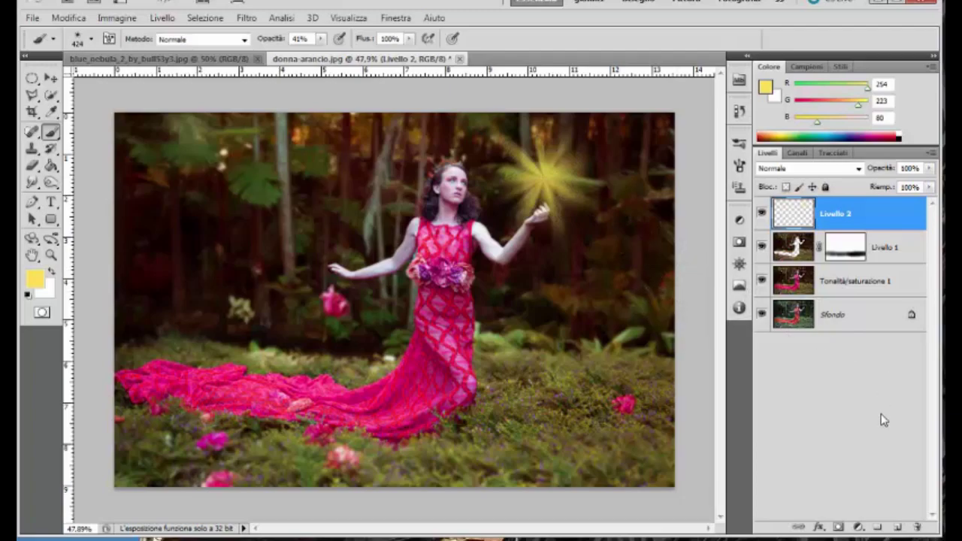
pyautogui.click(896, 529)
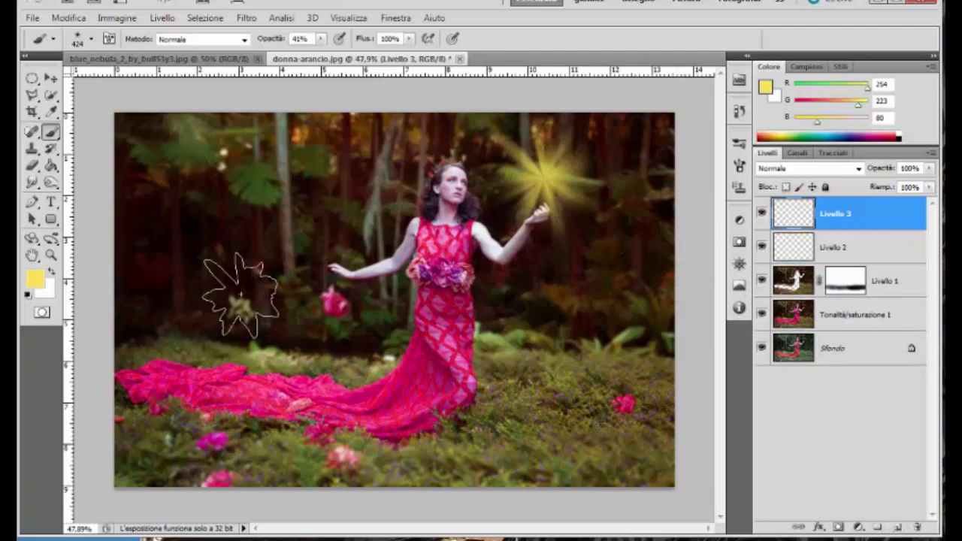
# Step: Paint a large 837 px soft round yellow glow over the raised-hand sparkle on Livello 3
pyautogui.click(91, 40)
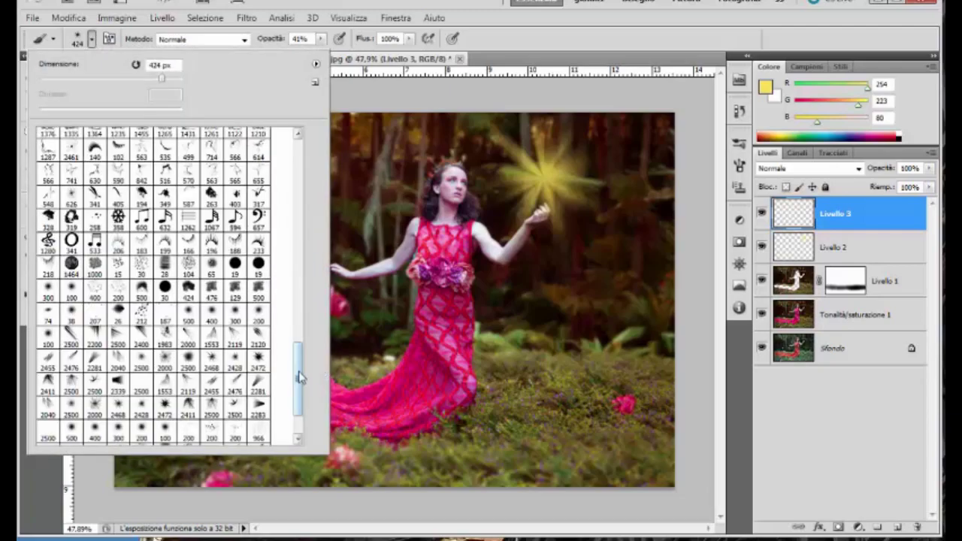
pyautogui.moveTo(298, 376); pyautogui.dragTo(305, 171)
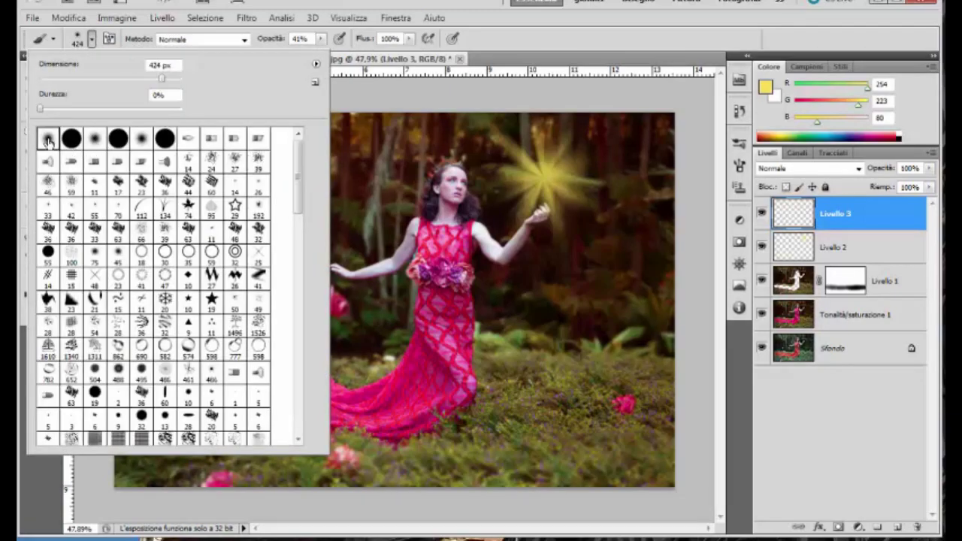
pyautogui.click(272, 63)
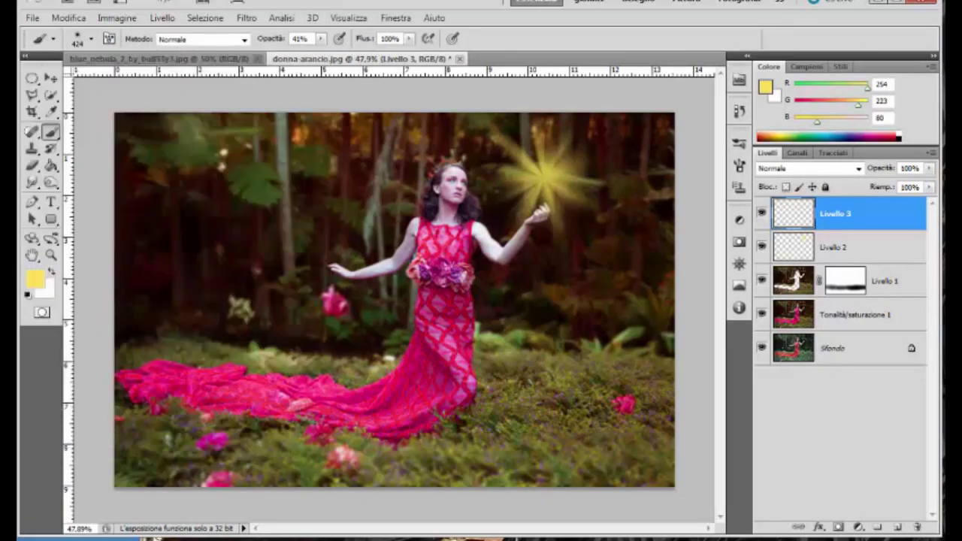
pyautogui.moveTo(543, 175)
pyautogui.mouseDown()
pyautogui.moveTo(615, 185)
pyautogui.moveTo(595, 198)
pyautogui.mouseUp()
pyautogui.click(543, 174)
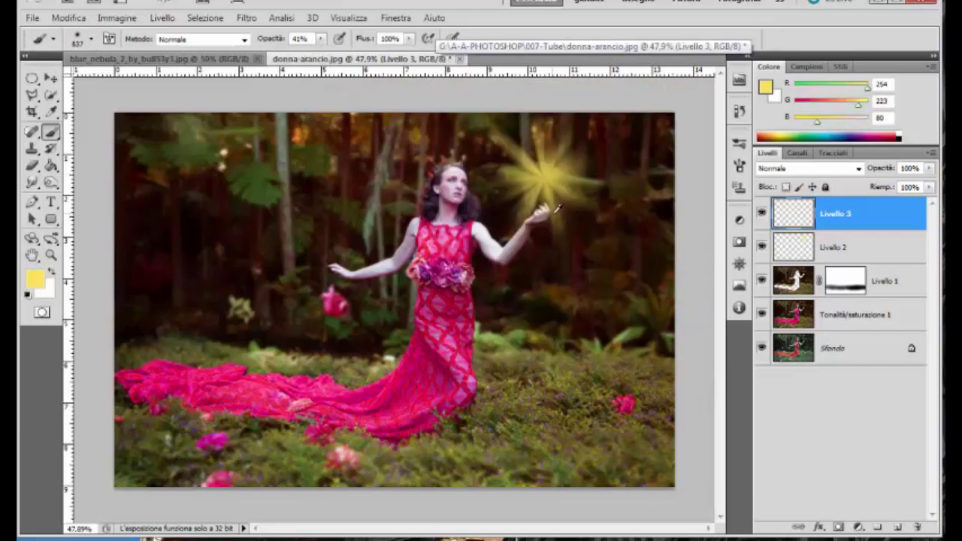
pyautogui.click(543, 187)
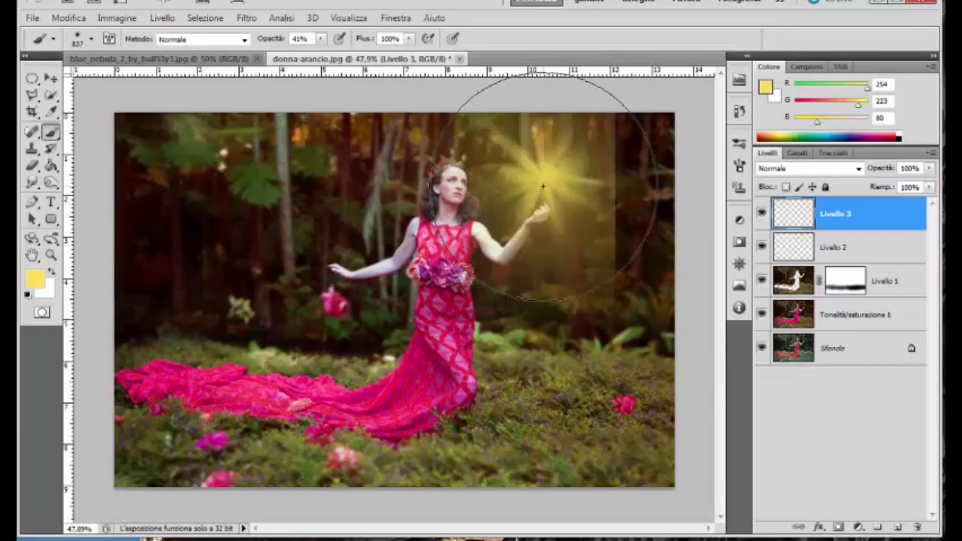
# Step: Skew the Livello 3 glow, pulling its lower corners outward and shifting it down
pyautogui.click(50, 77)
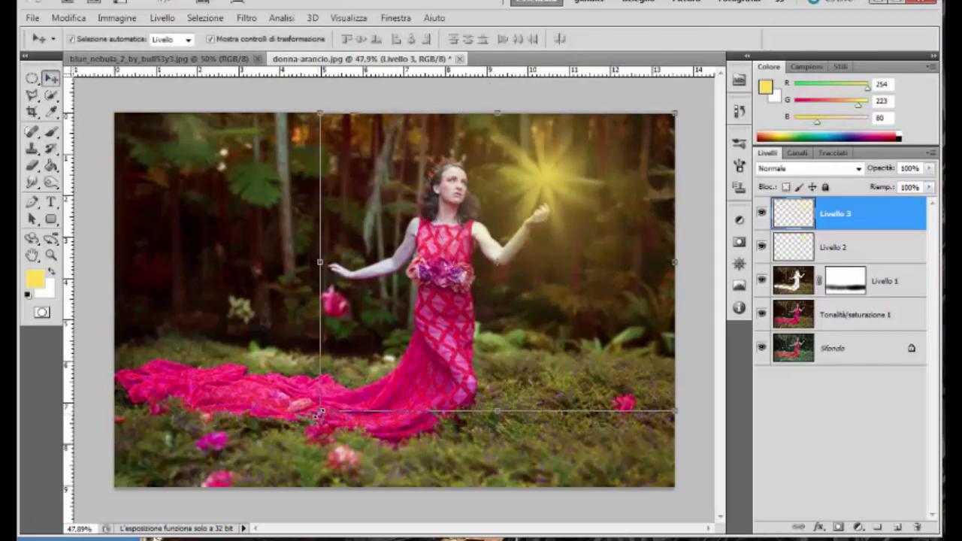
pyautogui.moveTo(319, 412); pyautogui.dragTo(217, 456)
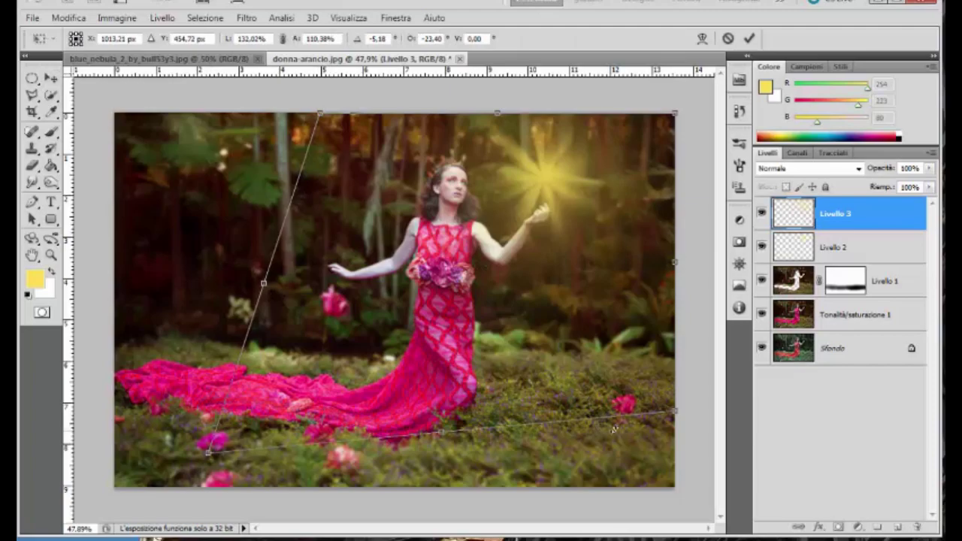
pyautogui.moveTo(676, 412); pyautogui.dragTo(692, 404)
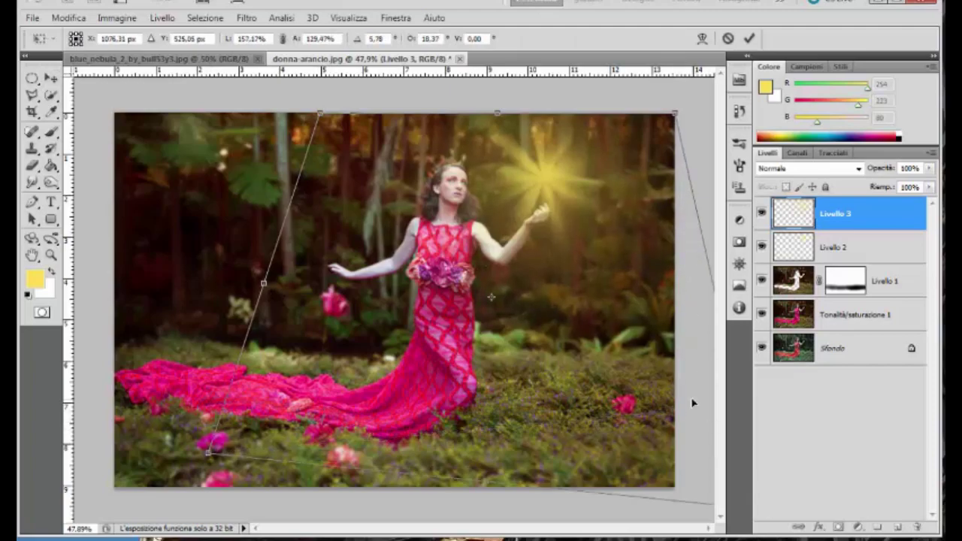
pyautogui.moveTo(568, 225); pyautogui.dragTo(570, 270)
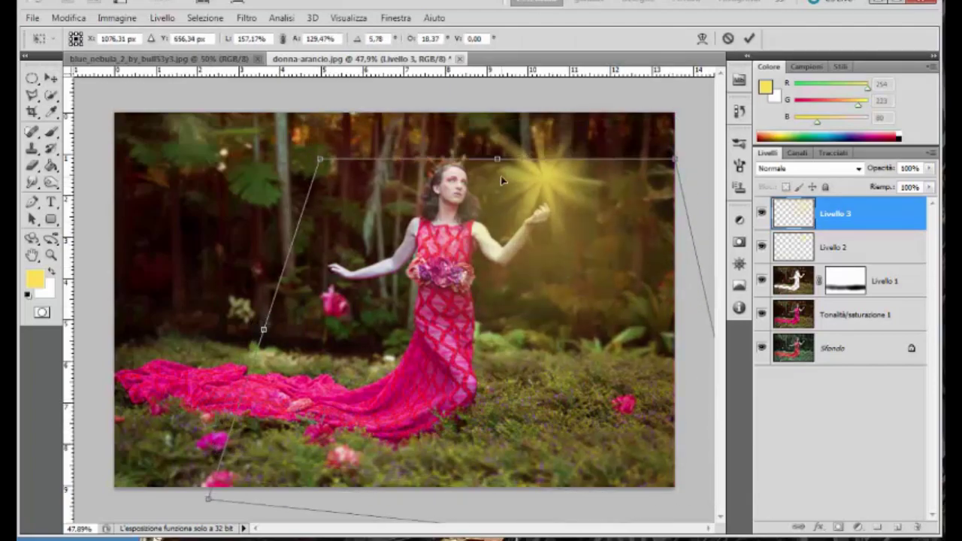
pyautogui.click(748, 38)
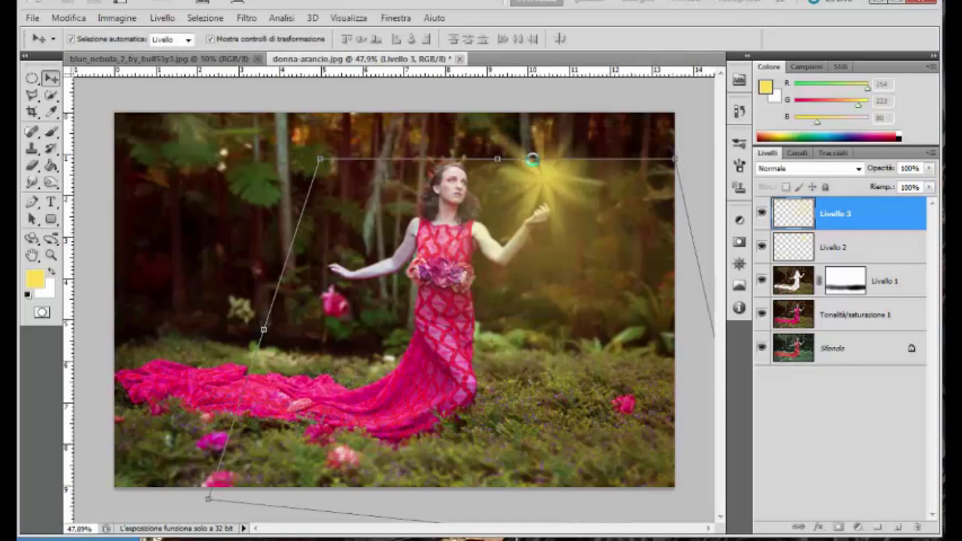
# Step: Stretch the glow upward past the top edge and widen it toward the left
pyautogui.click(513, 157)
pyautogui.moveTo(513, 157); pyautogui.dragTo(518, 89)
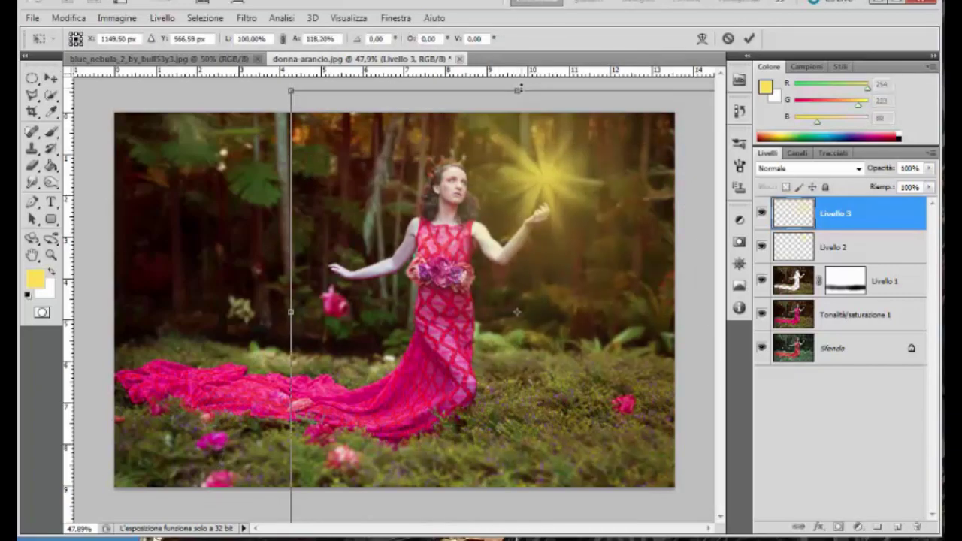
pyautogui.moveTo(291, 310); pyautogui.dragTo(221, 310)
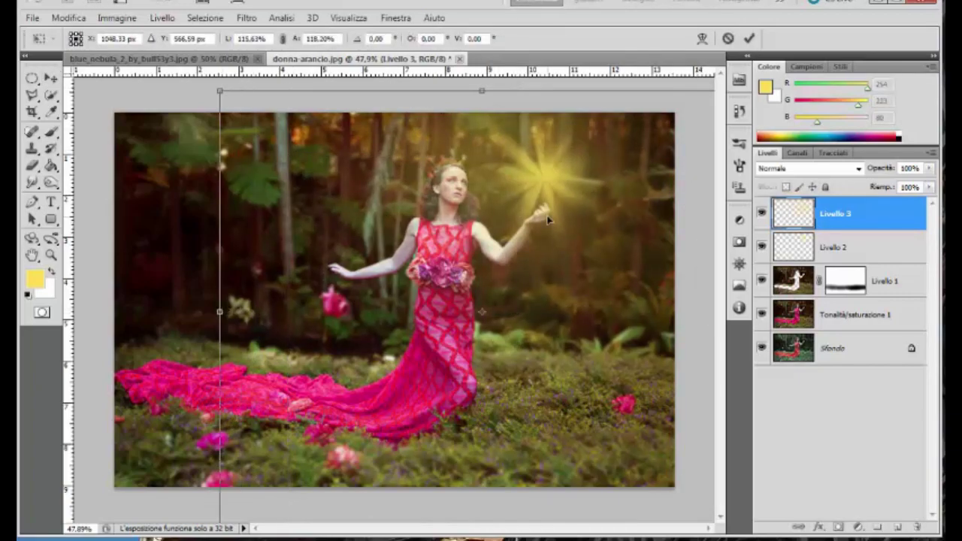
pyautogui.moveTo(507, 212); pyautogui.dragTo(532, 219)
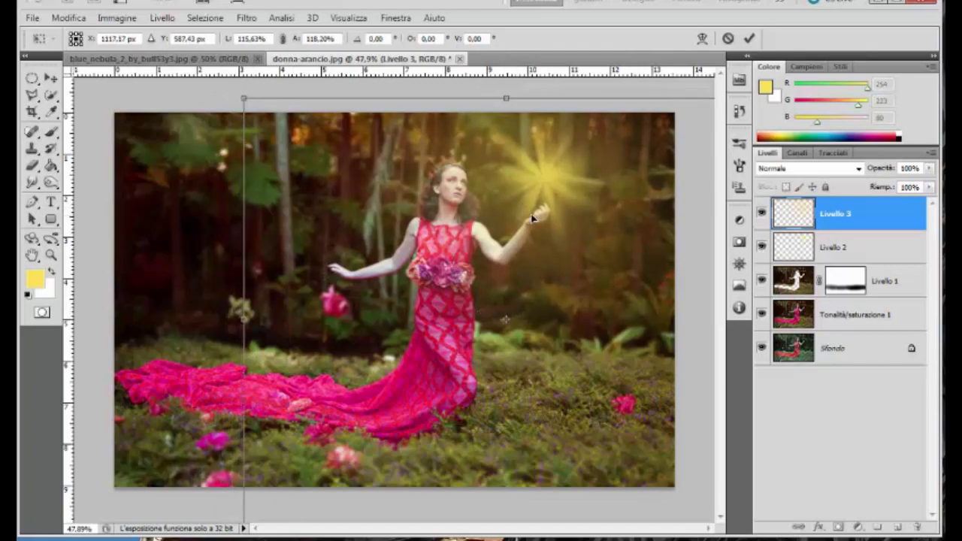
pyautogui.click(748, 38)
# Step: Add a new empty layer and set the foreground colour to a paler yellow
pyautogui.click(897, 529)
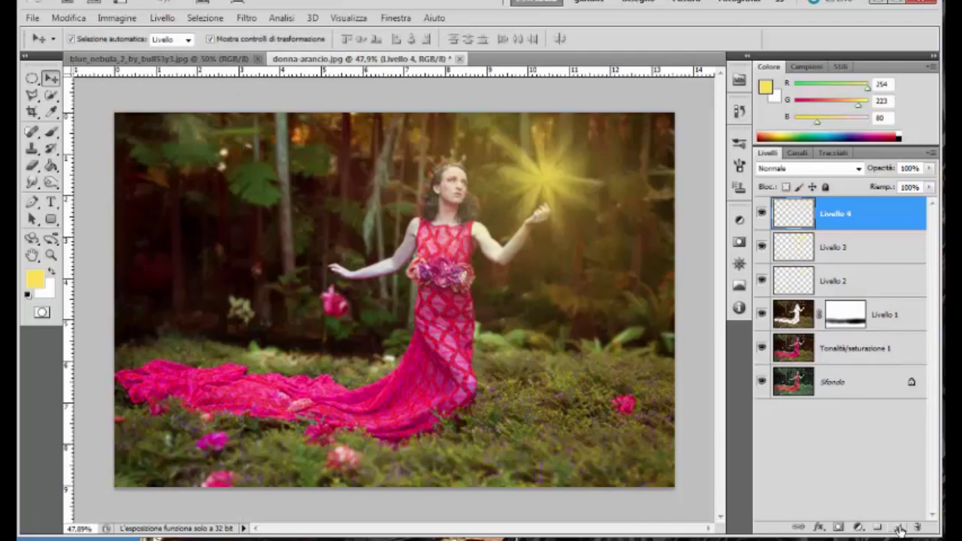
pyautogui.click(34, 279)
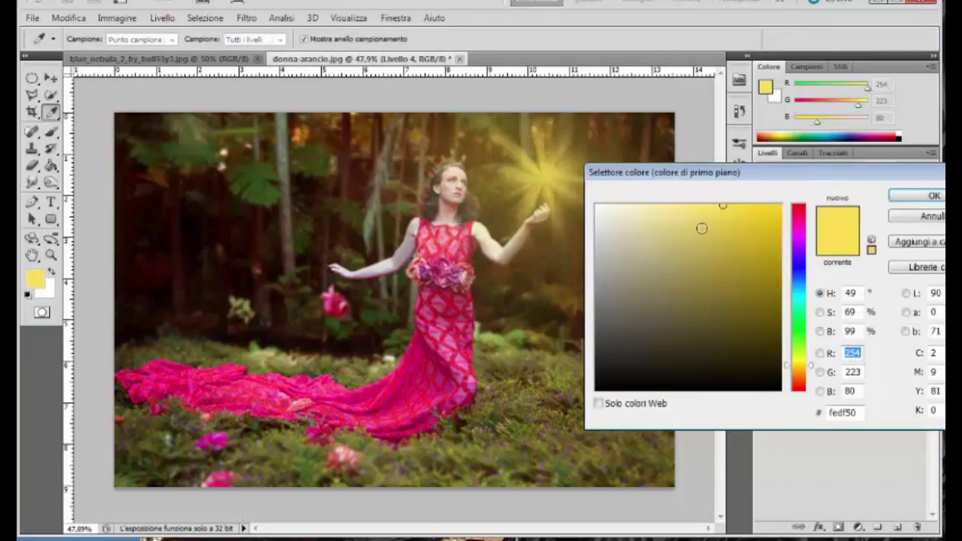
pyautogui.click(681, 206)
pyautogui.click(929, 197)
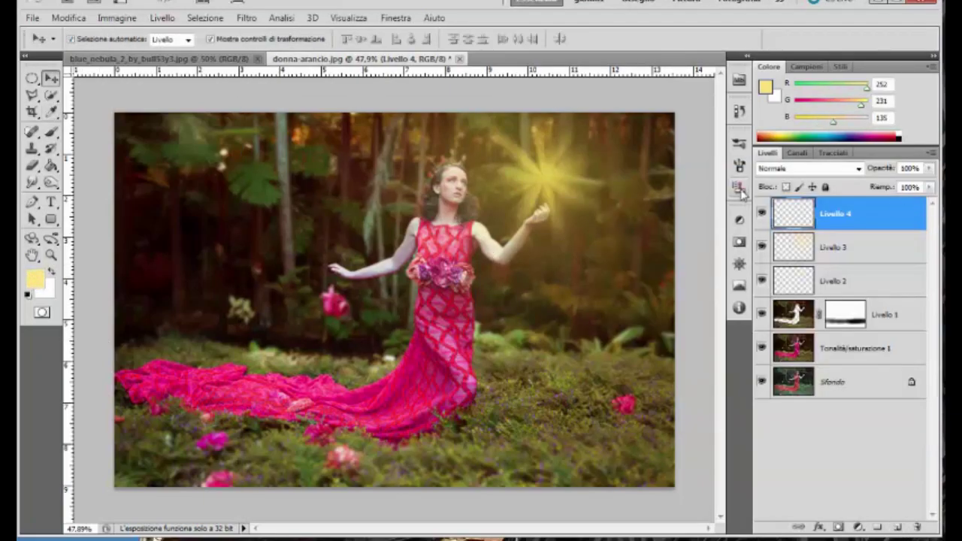
# Step: Brighten the sparkle's centre with 123 px pale yellow brush dabs at 41% opacity
pyautogui.click(51, 133)
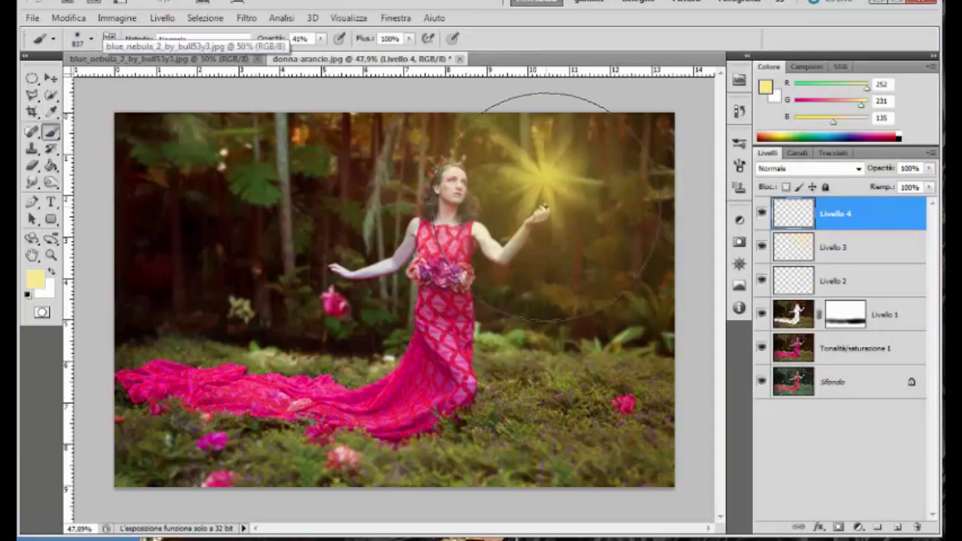
pyautogui.moveTo(545, 206); pyautogui.dragTo(451, 209)
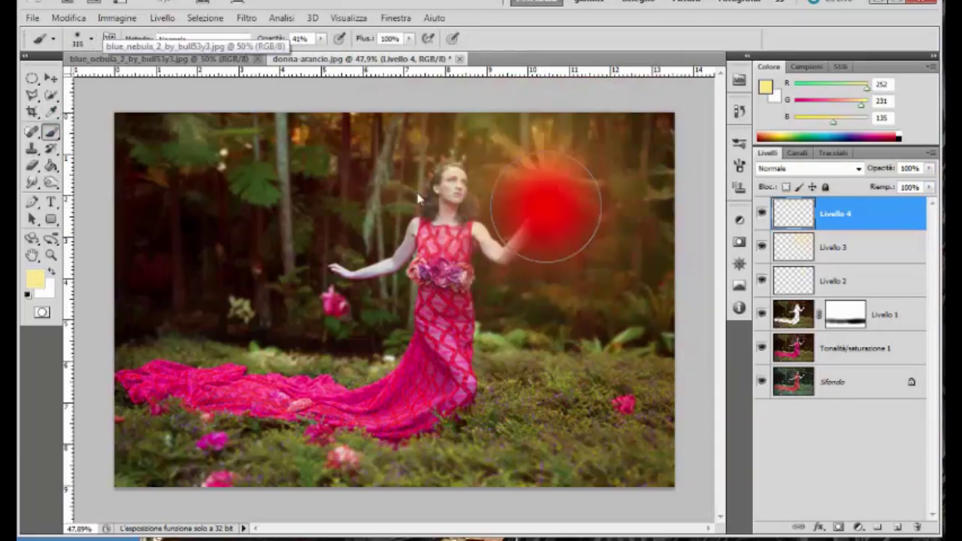
pyautogui.click(545, 178)
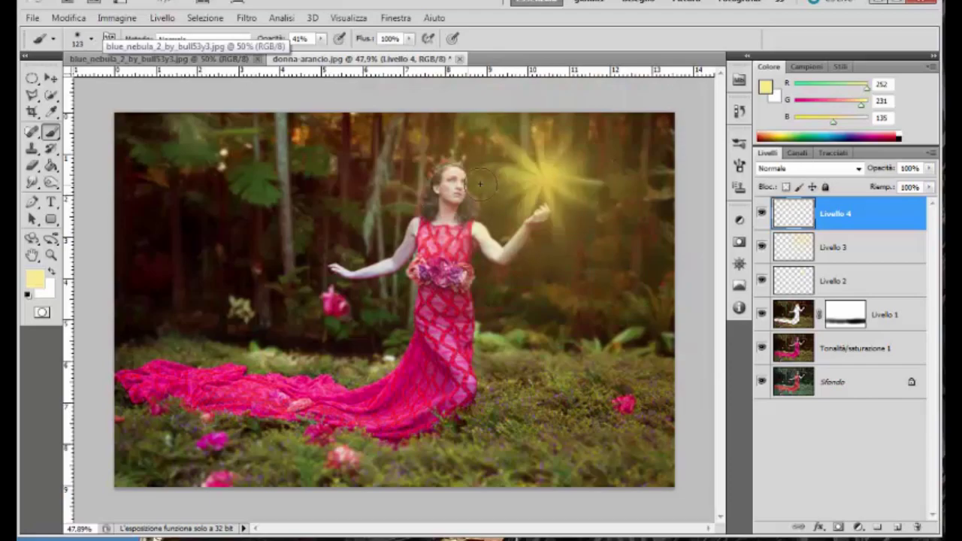
pyautogui.click(542, 178)
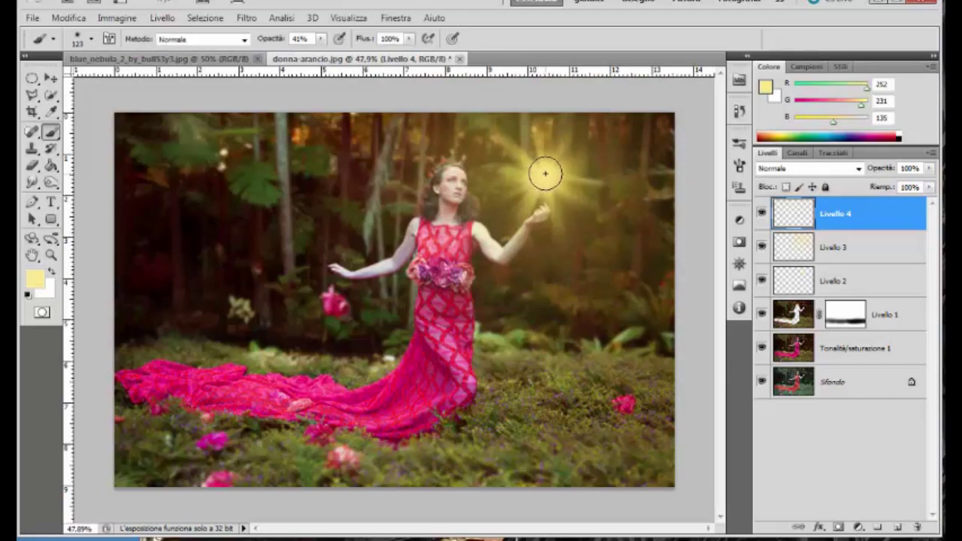
pyautogui.click(897, 528)
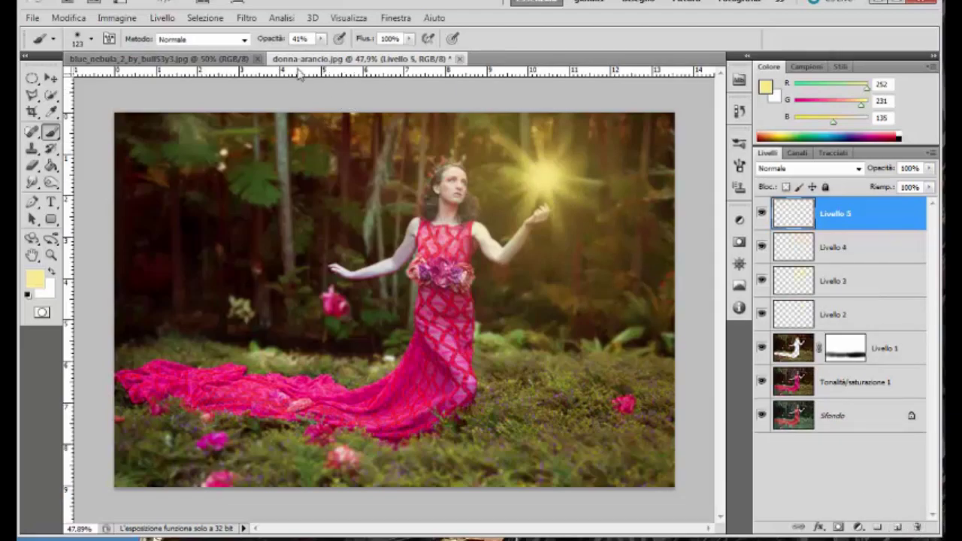
# Step: Convert the nebula background to Livello 0 and bring it into the donna-arancio portrait
pyautogui.click(184, 60)
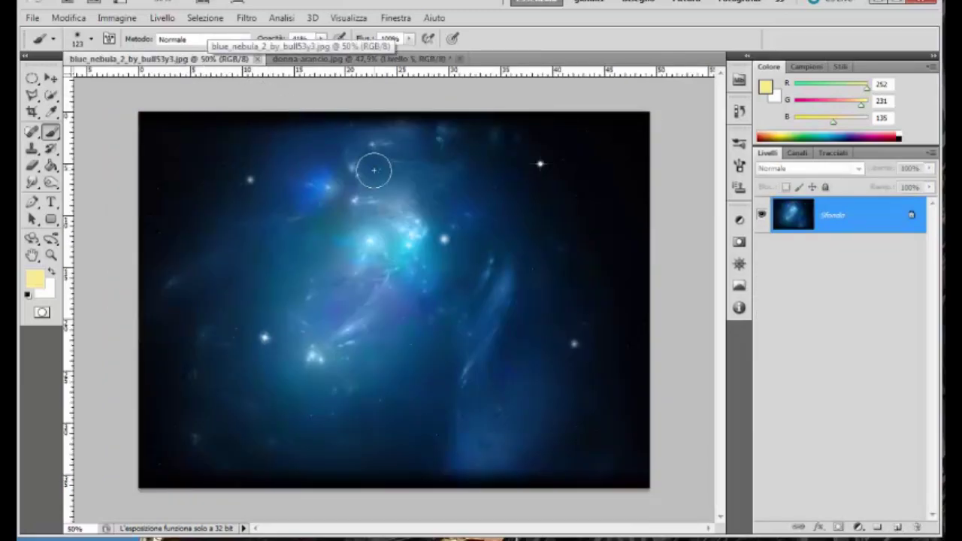
pyautogui.doubleClick(876, 228)
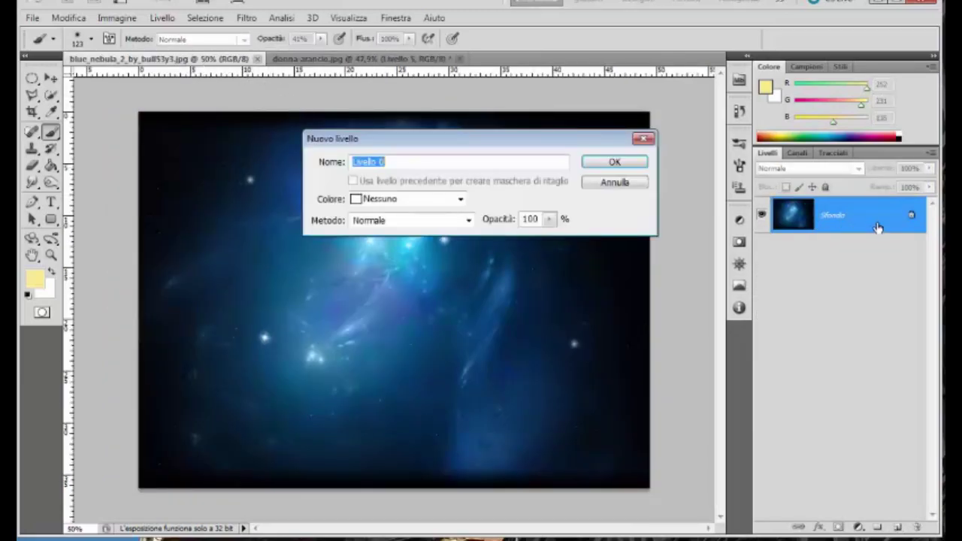
pyautogui.click(616, 163)
pyautogui.click(50, 78)
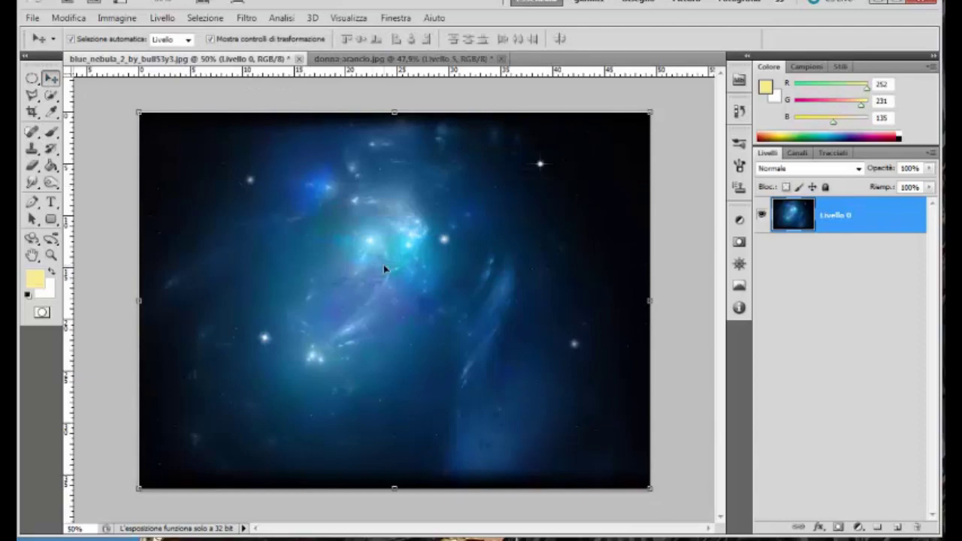
pyautogui.moveTo(386, 269); pyautogui.dragTo(143, 59)
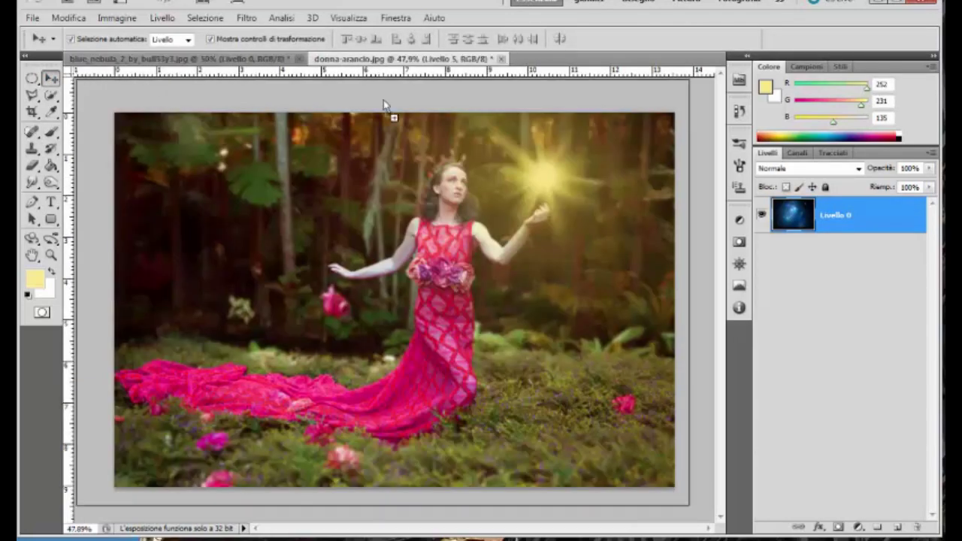
pyautogui.moveTo(314, 62); pyautogui.dragTo(406, 198)
# Step: Scale the nebula layer to about 167% and centre it over the portrait
pyautogui.scroll(-2, 381, 226)
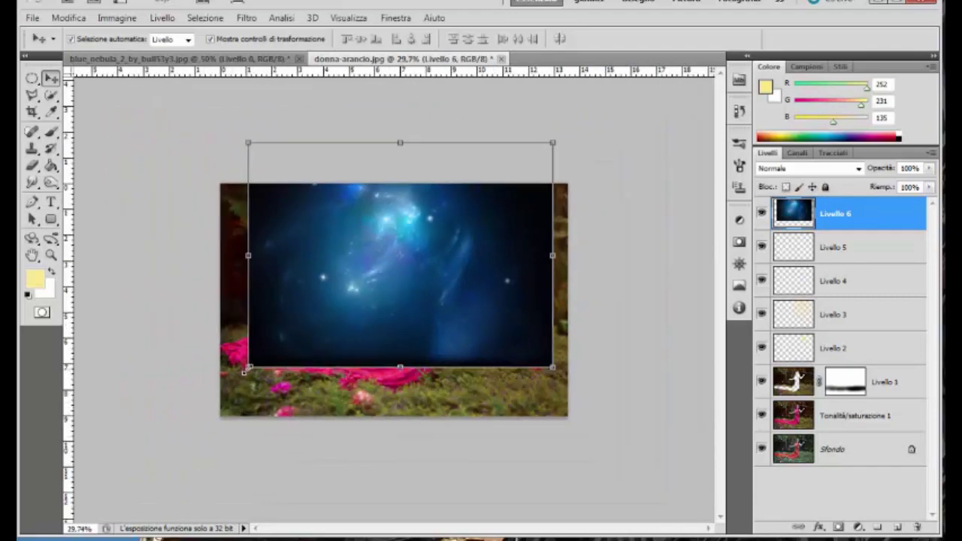
pyautogui.moveTo(245, 372); pyautogui.dragTo(73, 519)
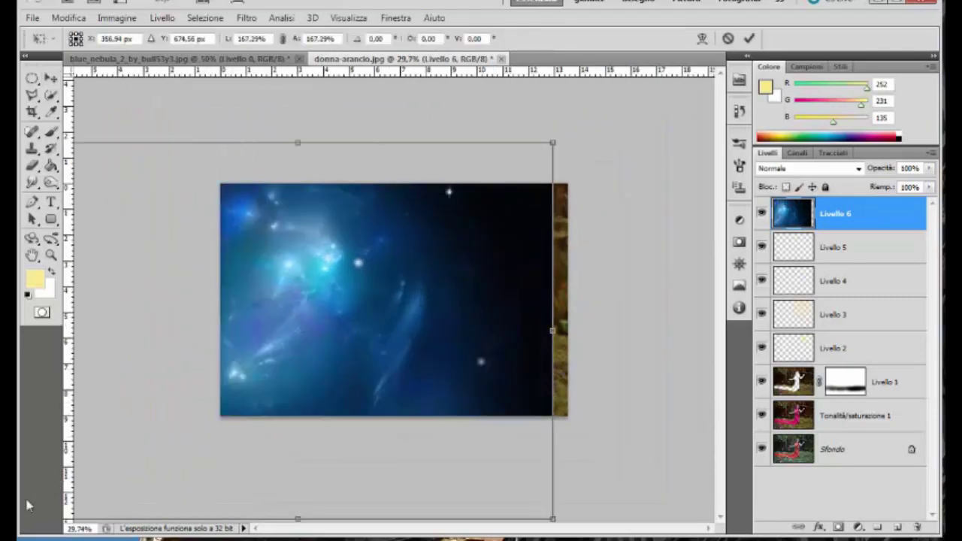
pyautogui.moveTo(262, 290); pyautogui.dragTo(314, 289)
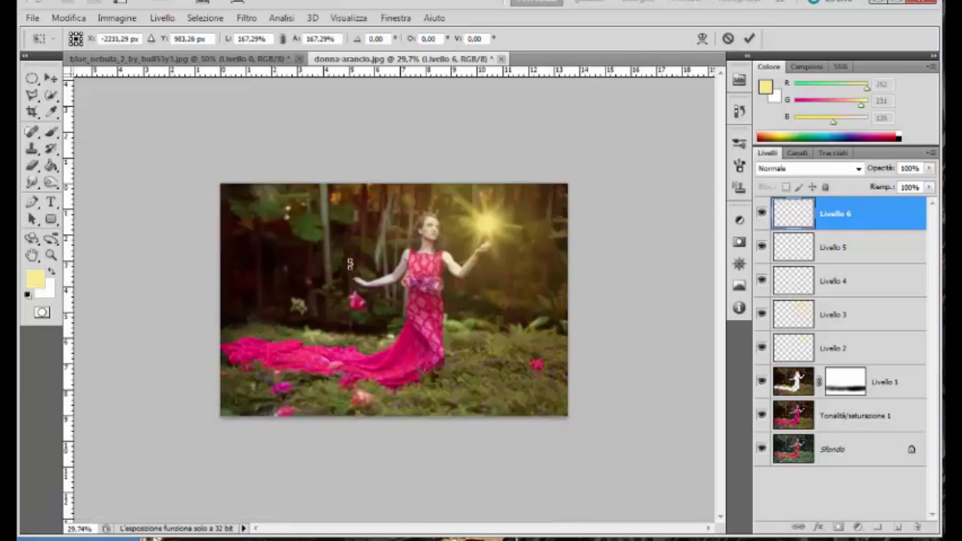
pyautogui.click(68, 18)
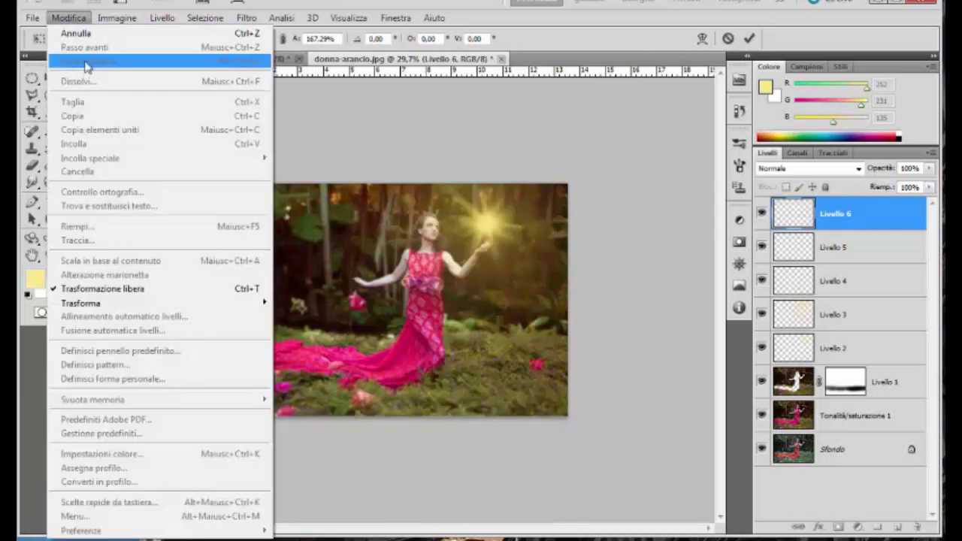
pyautogui.click(83, 35)
pyautogui.moveTo(316, 272)
pyautogui.mouseDown()
pyautogui.moveTo(431, 246)
pyautogui.moveTo(467, 261)
pyautogui.moveTo(478, 280)
pyautogui.mouseUp()
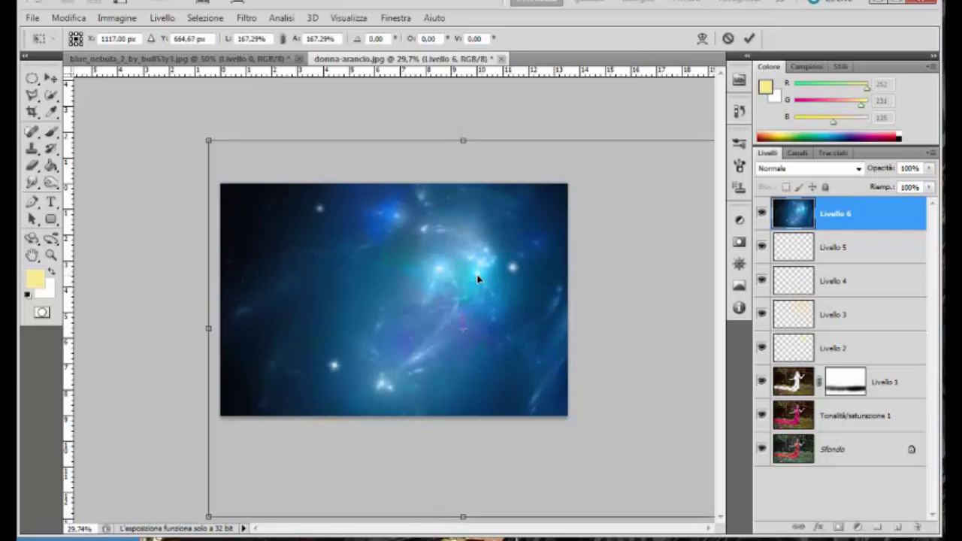
pyautogui.click(749, 38)
# Step: Blend Livello 6 in Scolora mode at about 59% opacity, then deselect it
pyautogui.click(825, 167)
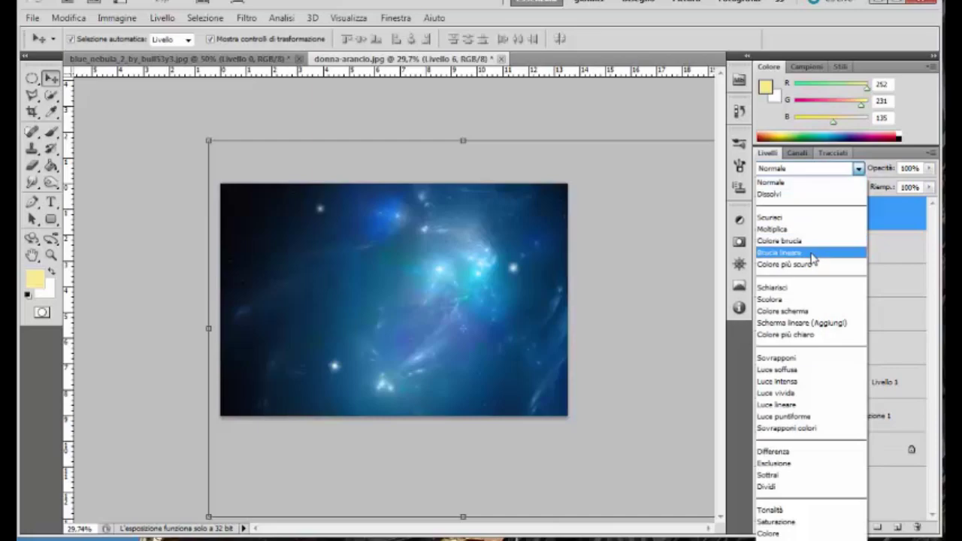
pyautogui.click(807, 300)
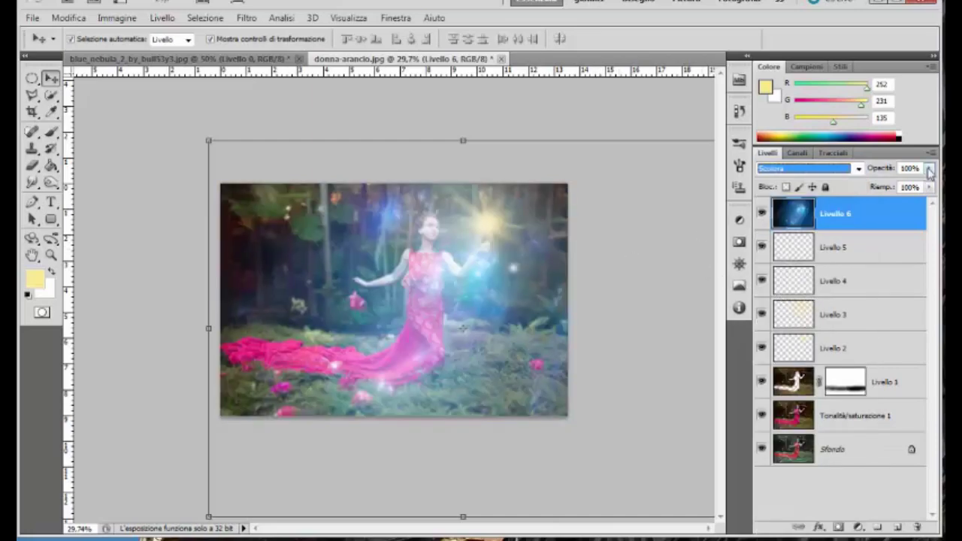
pyautogui.moveTo(929, 168)
pyautogui.mouseDown()
pyautogui.moveTo(925, 186)
pyautogui.moveTo(900, 187)
pyautogui.mouseUp()
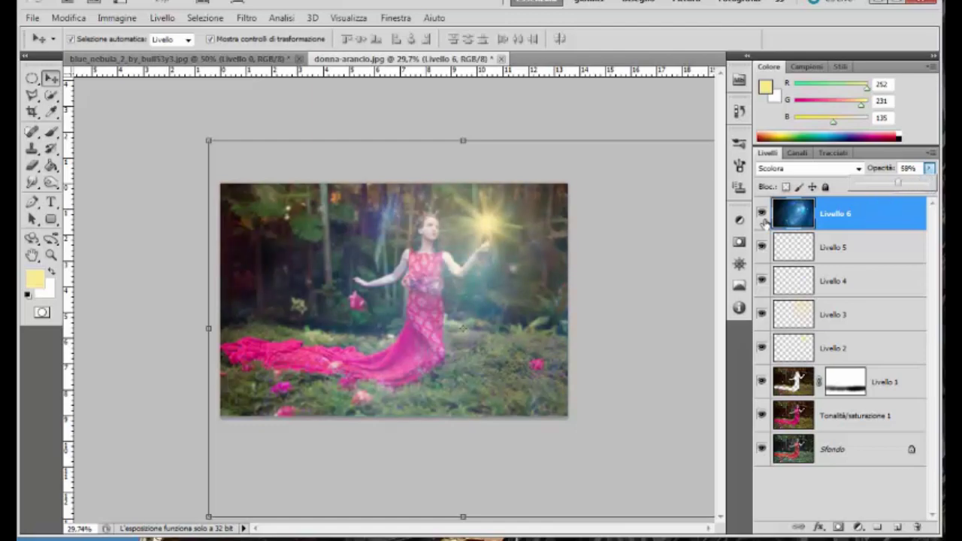
pyautogui.click(566, 111)
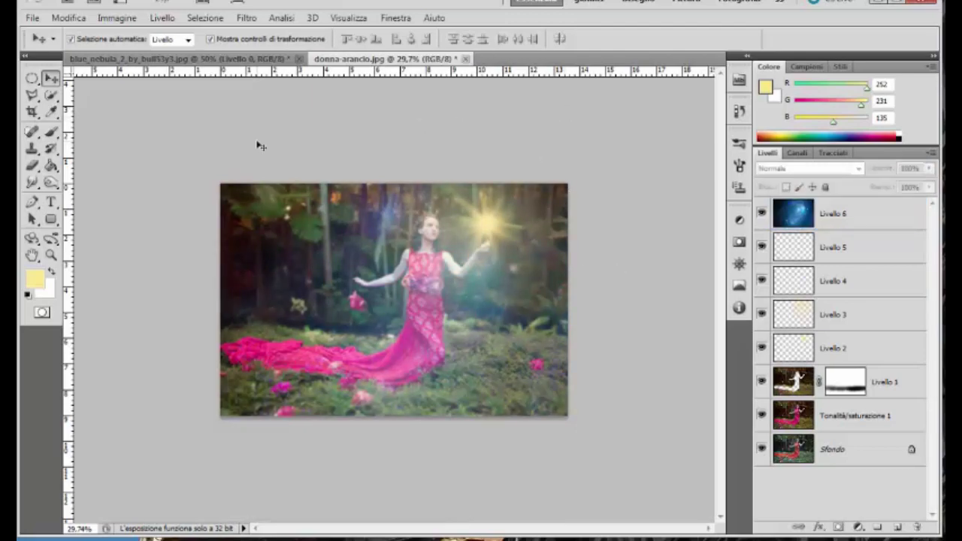
pyautogui.scroll(2, 160, 215)
pyautogui.scroll(1, 165, 215)
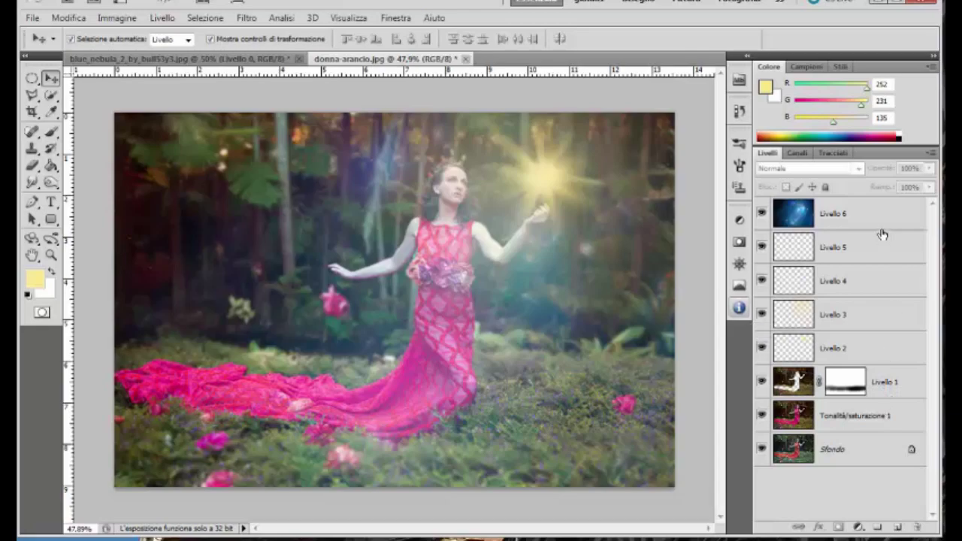
# Step: Stamp the visible composite into Livello 7 and set a duplicate of it to Luce intensa
pyautogui.hotkey('ctrl', 'shift', 'alt', 'e')
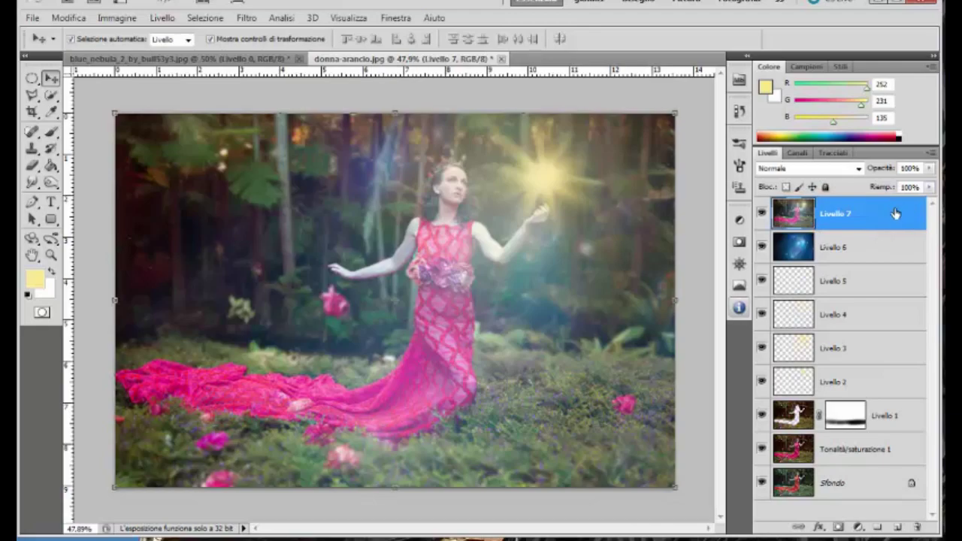
pyautogui.hotkey('ctrl', 'j')
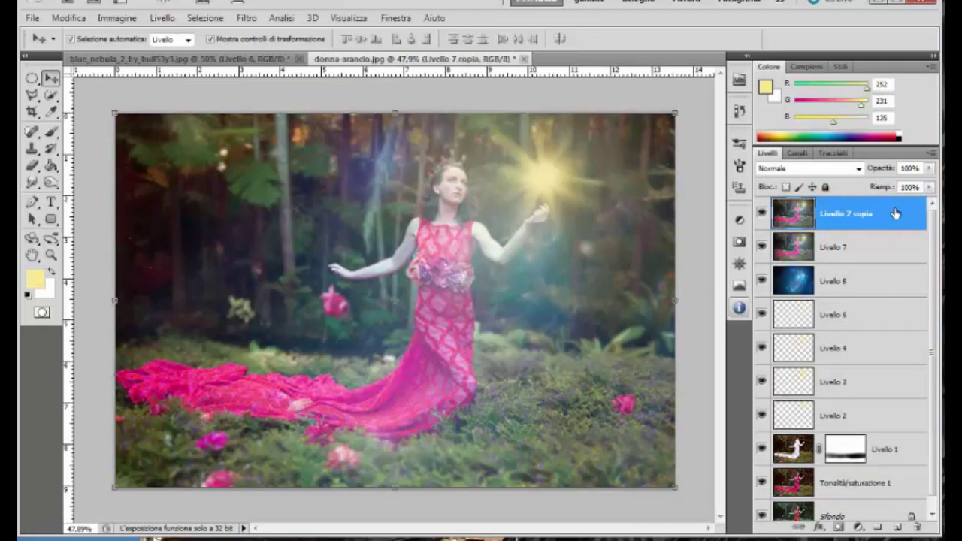
pyautogui.click(811, 170)
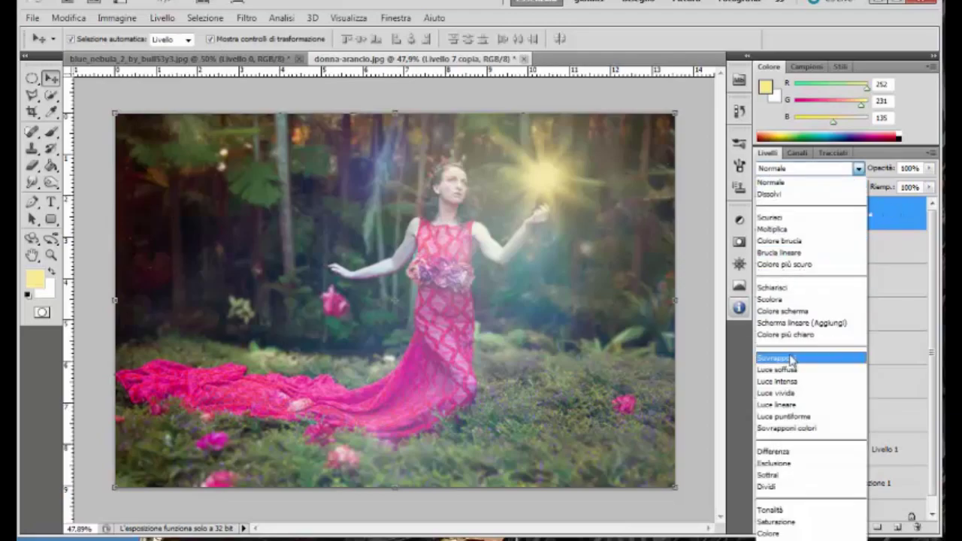
pyautogui.click(795, 382)
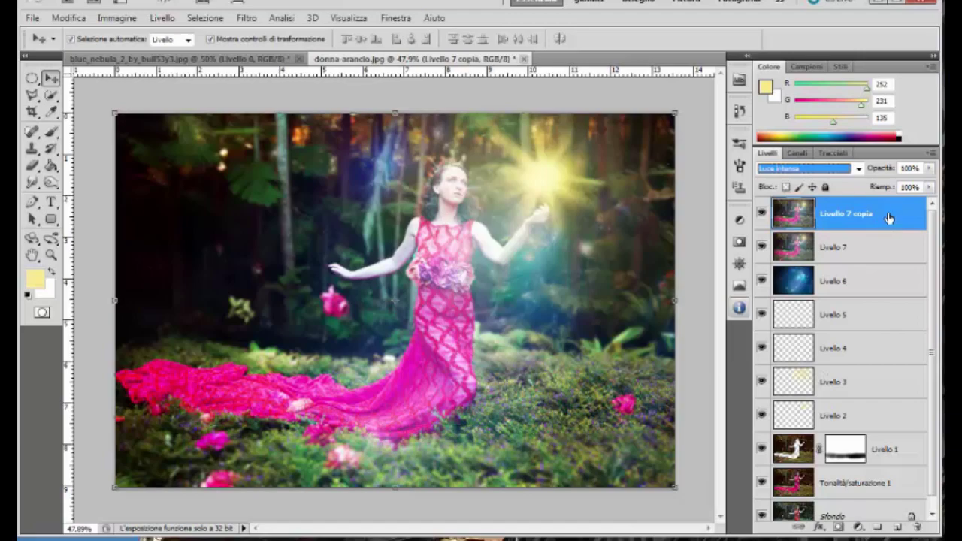
# Step: Make another plain copy of the merged Livello 7 layer
pyautogui.moveTo(891, 250)
pyautogui.mouseDown()
pyautogui.moveTo(883, 506)
pyautogui.moveTo(898, 526)
pyautogui.mouseUp()
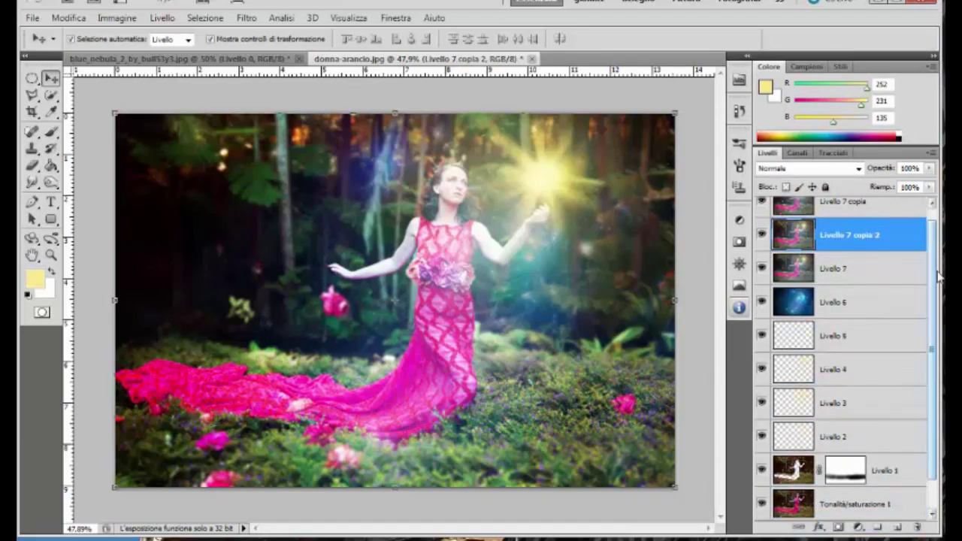
pyautogui.scroll(1, 932, 330)
pyautogui.moveTo(898, 265); pyautogui.dragTo(885, 206)
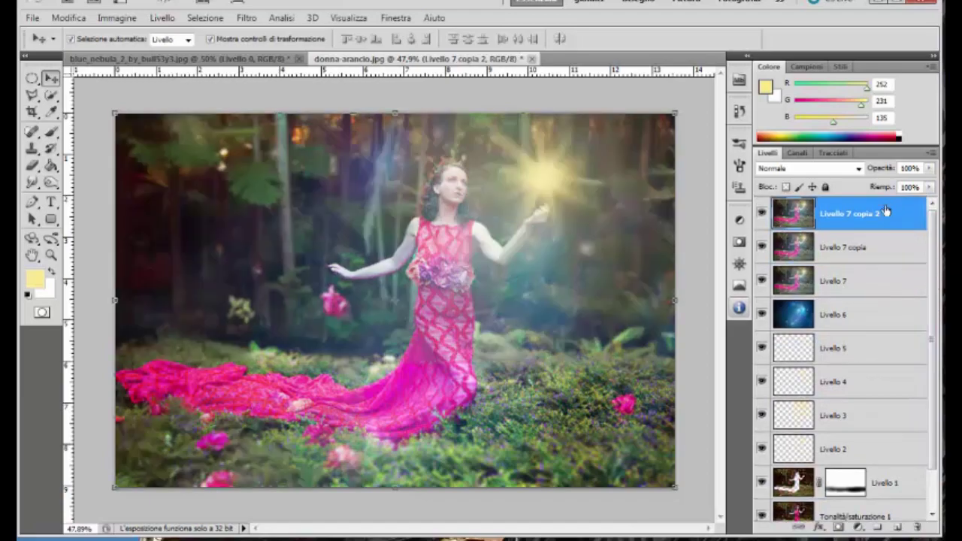
# Step: Apply a 5,3-pixel Accentua passaggio high-pass to Livello 7 copia 2, blended in Luce soffusa
pyautogui.click(246, 17)
pyautogui.moveTo(256, 303)
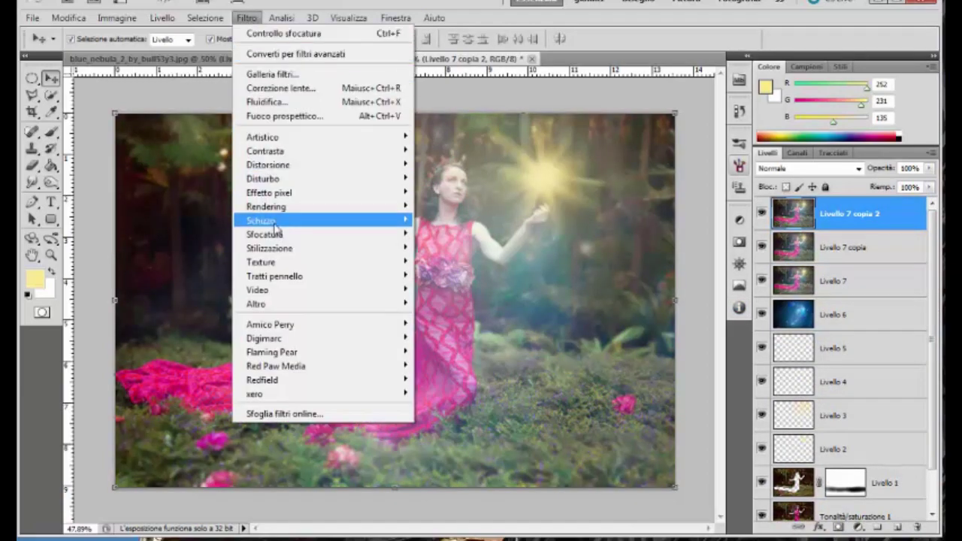
pyautogui.click(179, 303)
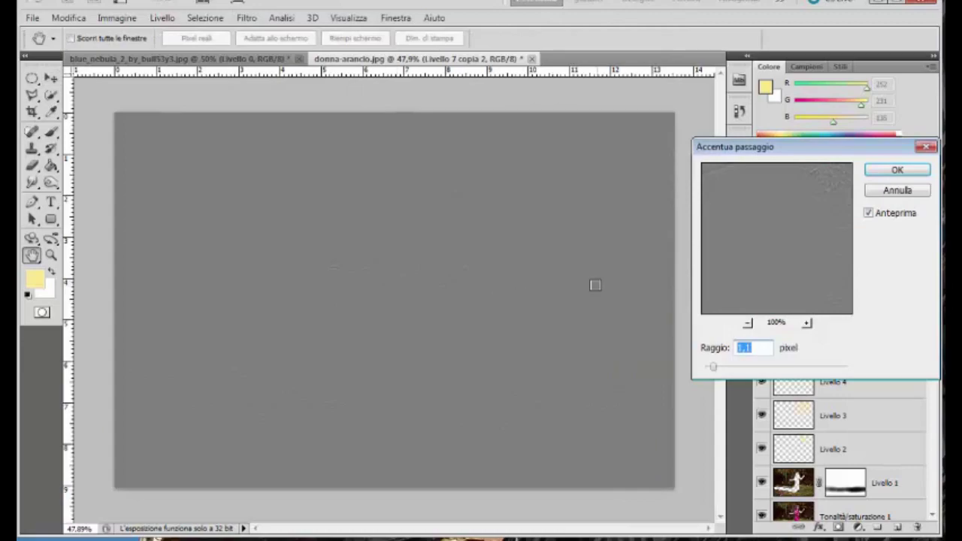
pyautogui.moveTo(717, 368)
pyautogui.mouseDown()
pyautogui.moveTo(745, 370)
pyautogui.moveTo(734, 368)
pyautogui.mouseUp()
pyautogui.click(898, 170)
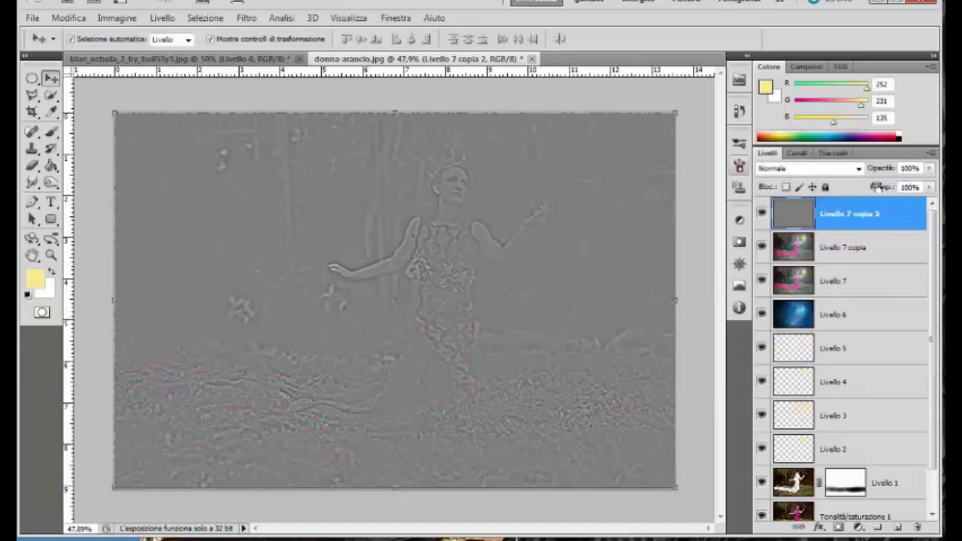
pyautogui.click(840, 171)
pyautogui.click(786, 370)
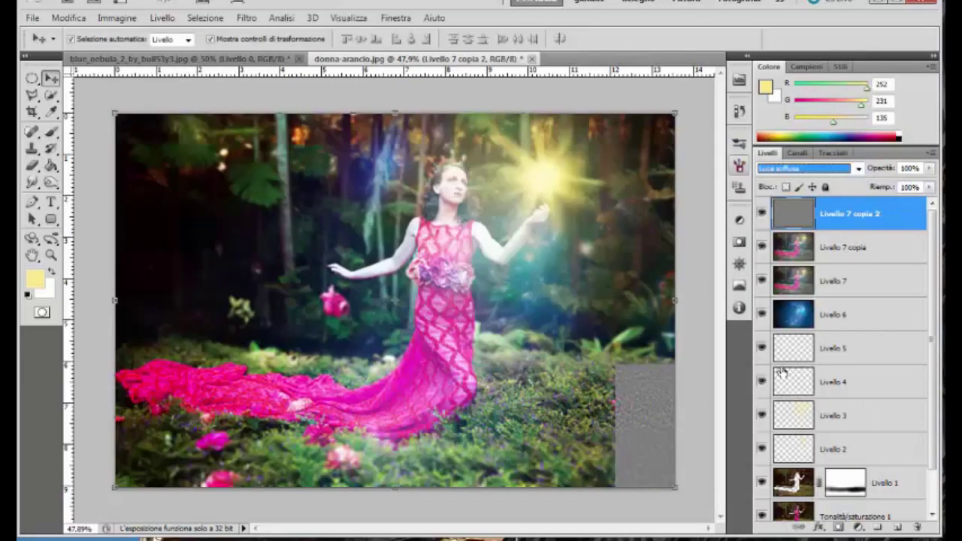